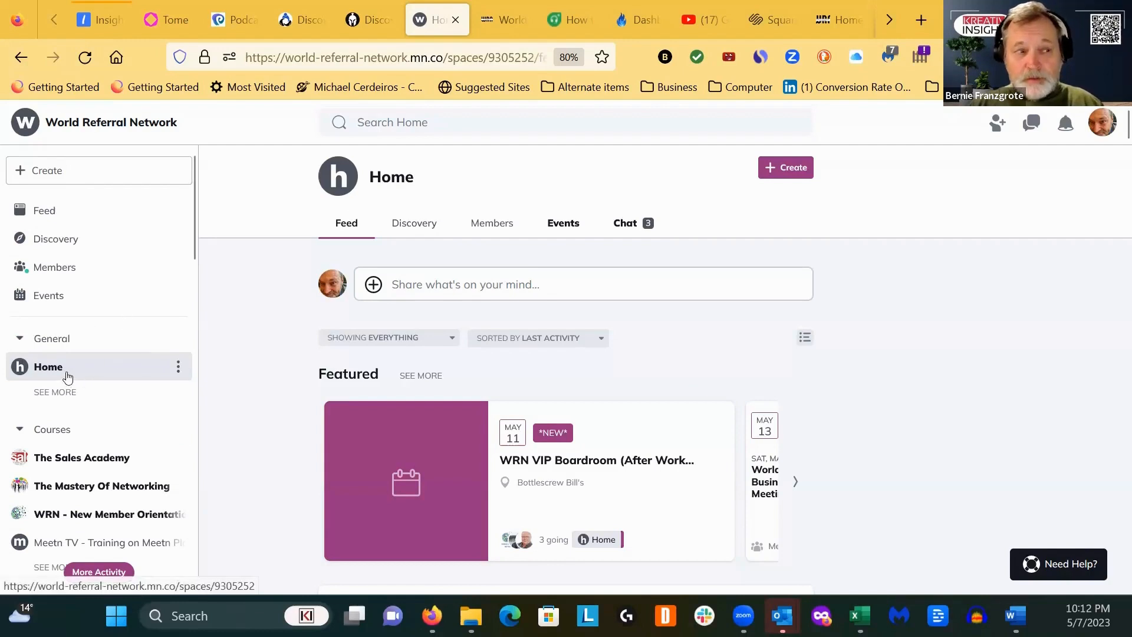
- Open the feed of the Phoenix Business Exchange group and browse its recent posts
scroll(66, 377, down, 5)
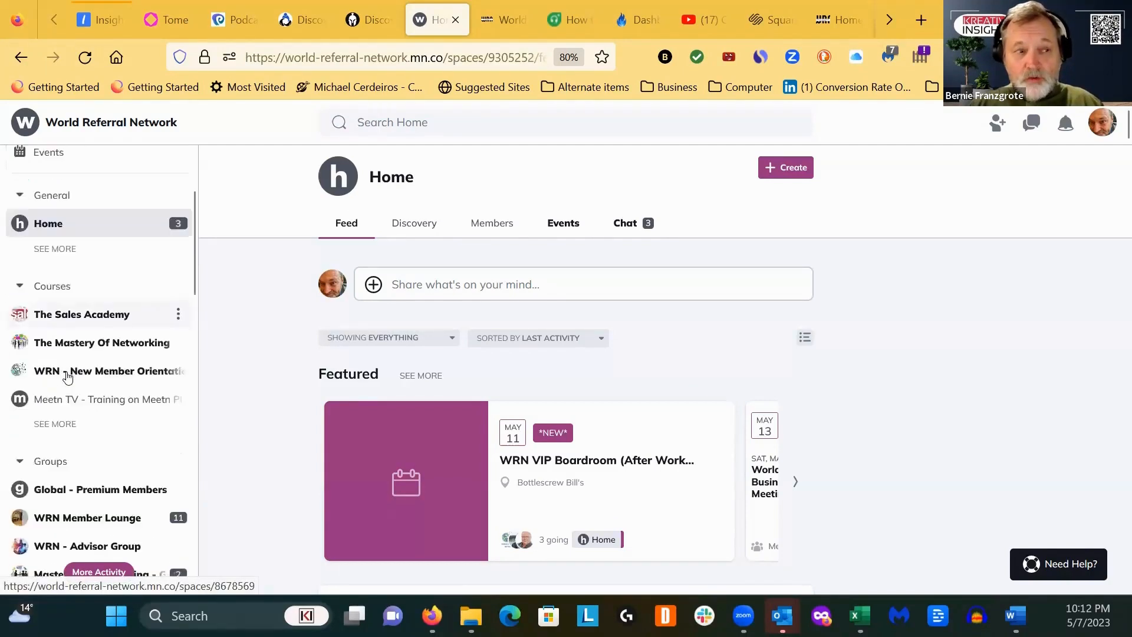
scroll(67, 377, down, 4)
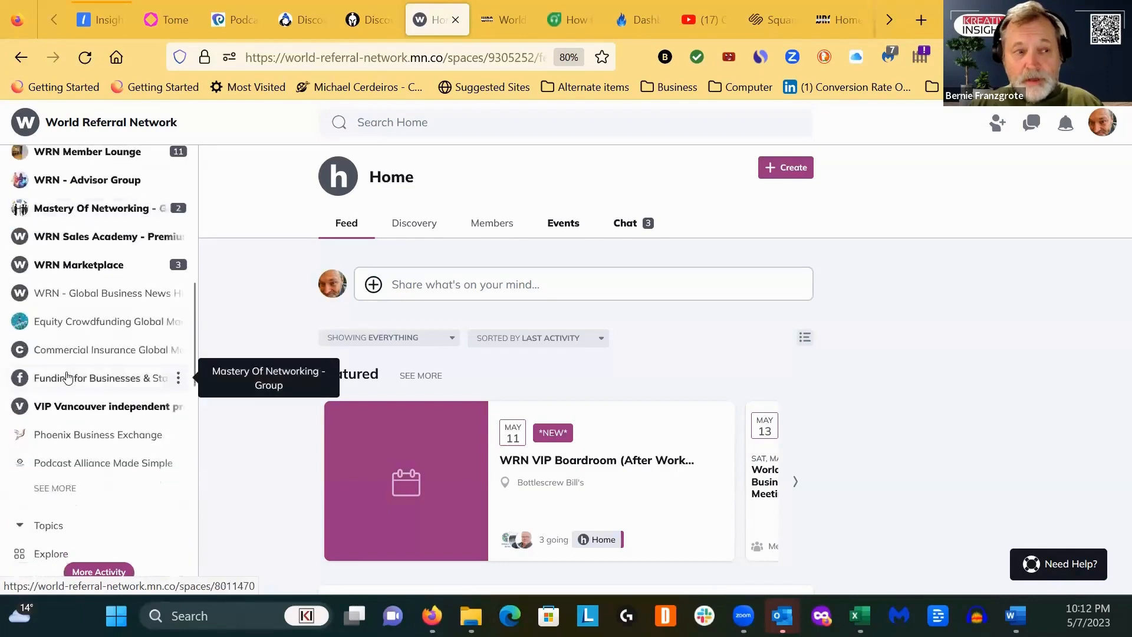
scroll(67, 378, down, 3)
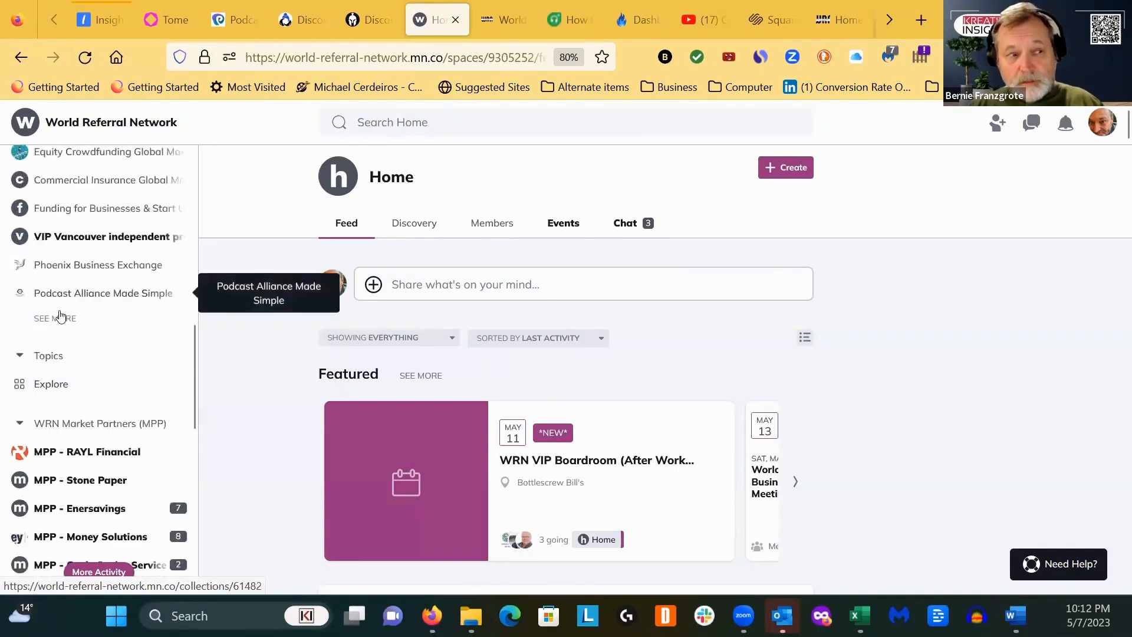
click(68, 270)
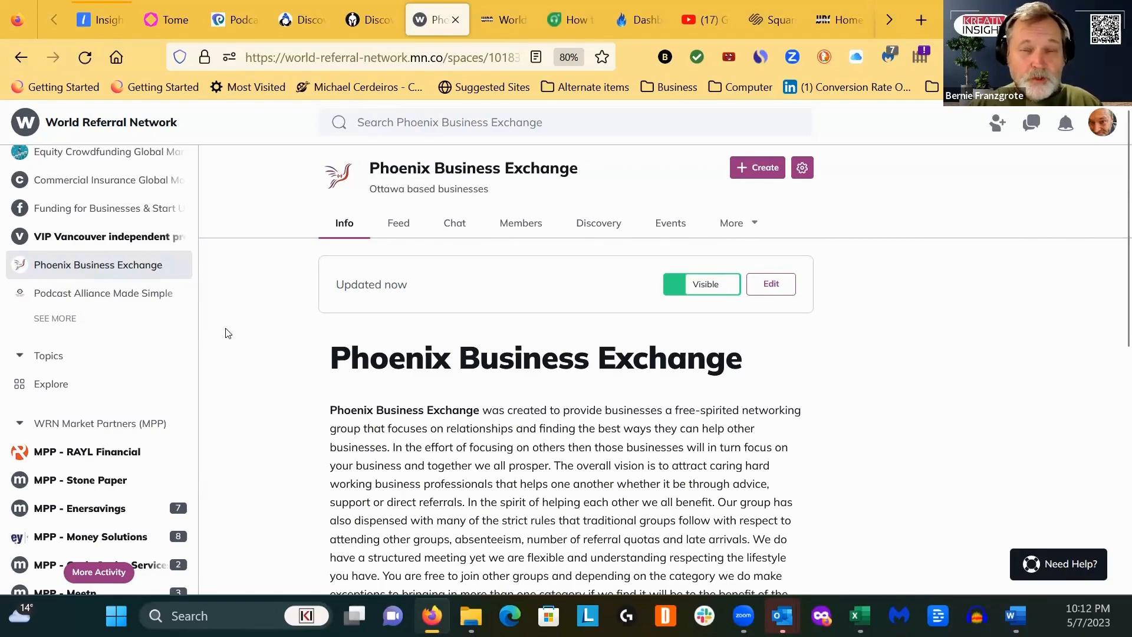
click(399, 227)
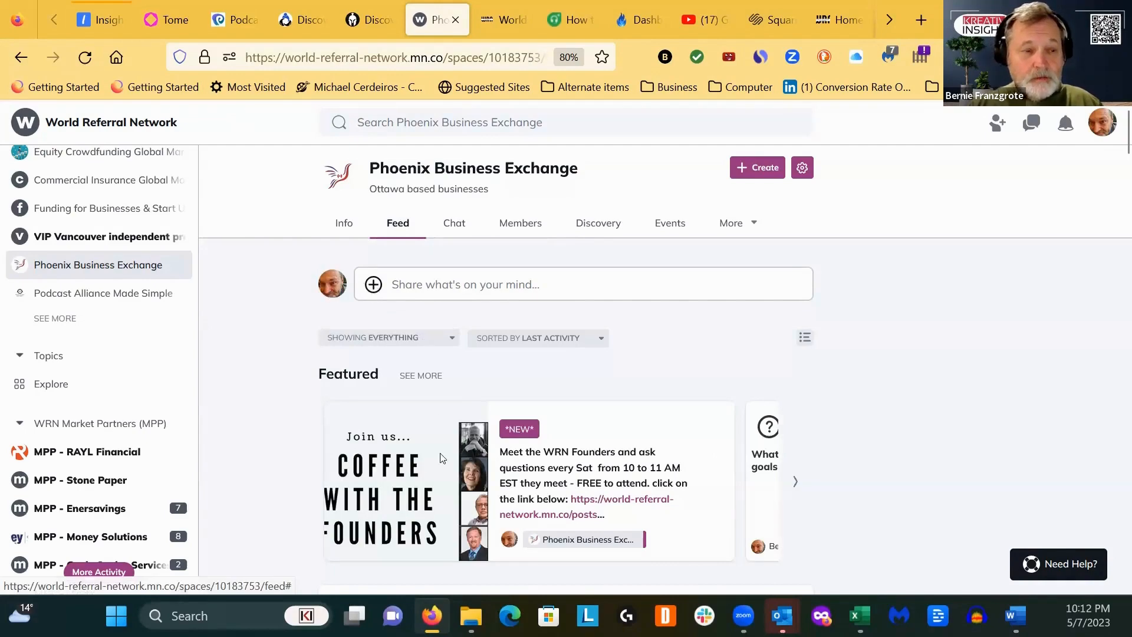
scroll(584, 501, down, 3)
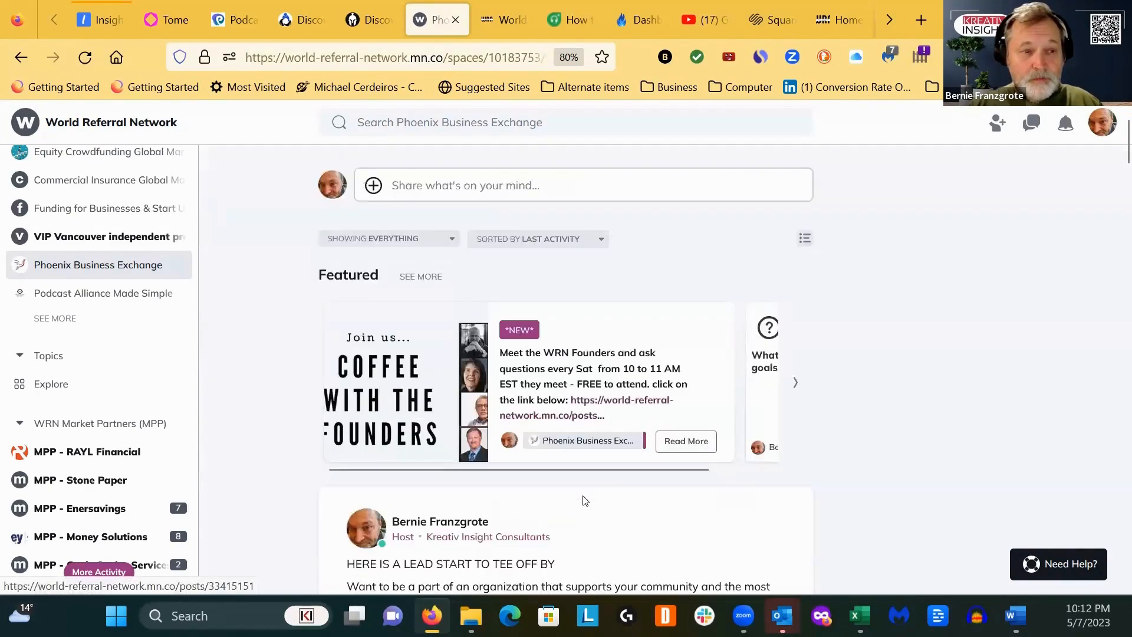
scroll(584, 501, down, 10)
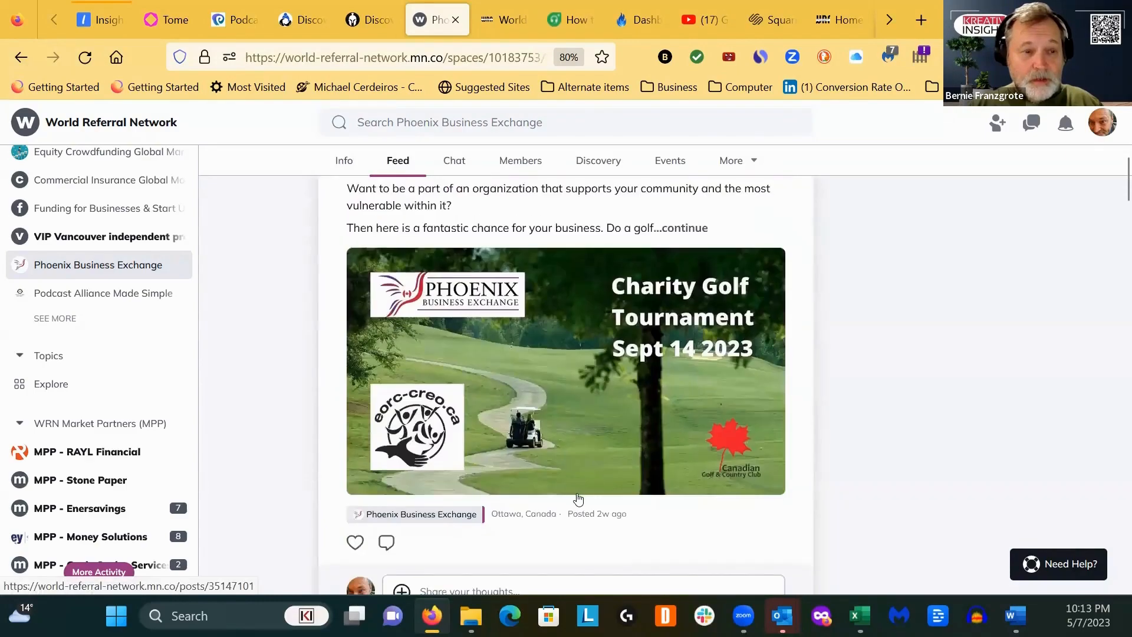
scroll(577, 498, down, 4)
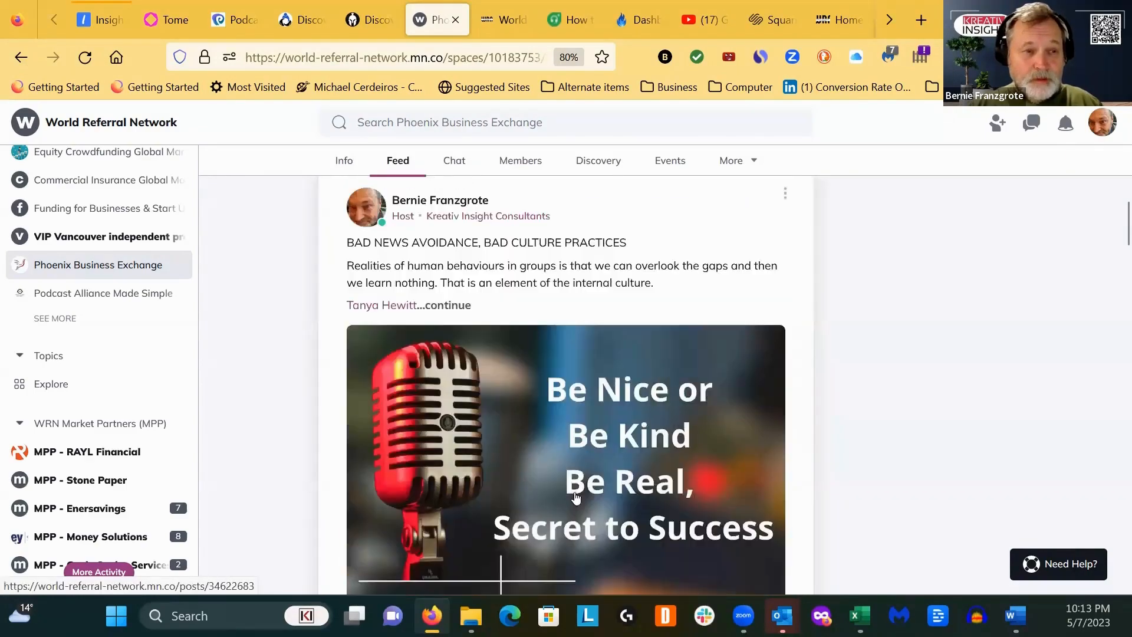
scroll(572, 496, up, 5)
scroll(572, 497, up, 10)
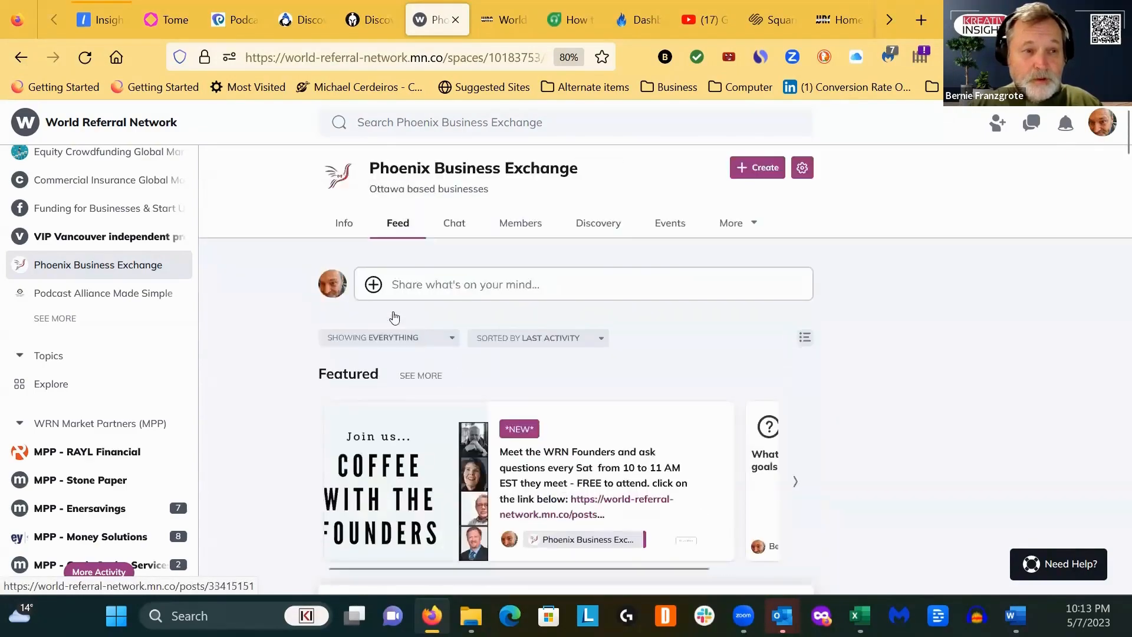
- Start a new feed post and attach the image file "CPBEX GOLF 2023 GOLFER May 5" from the Golfer folder
click(371, 286)
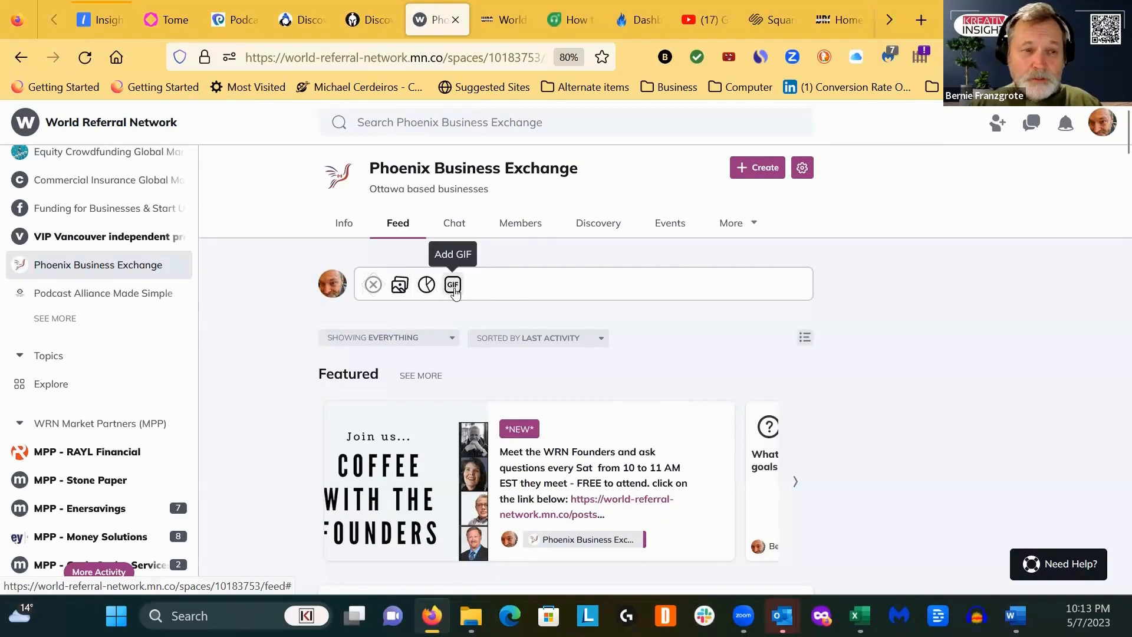
click(399, 285)
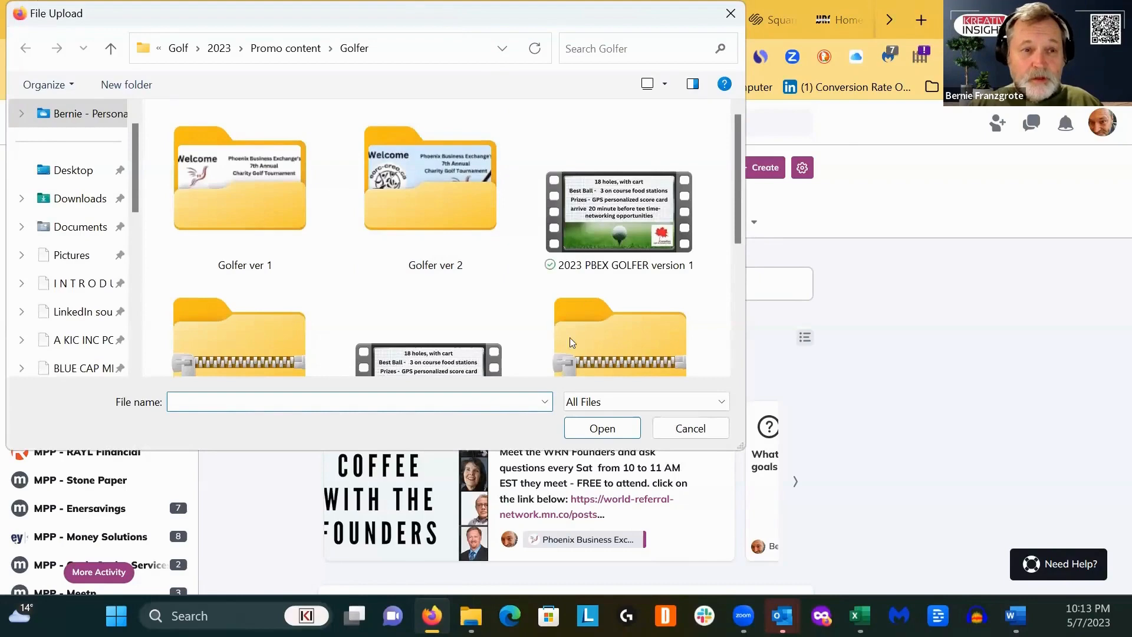
scroll(570, 342, down, 3)
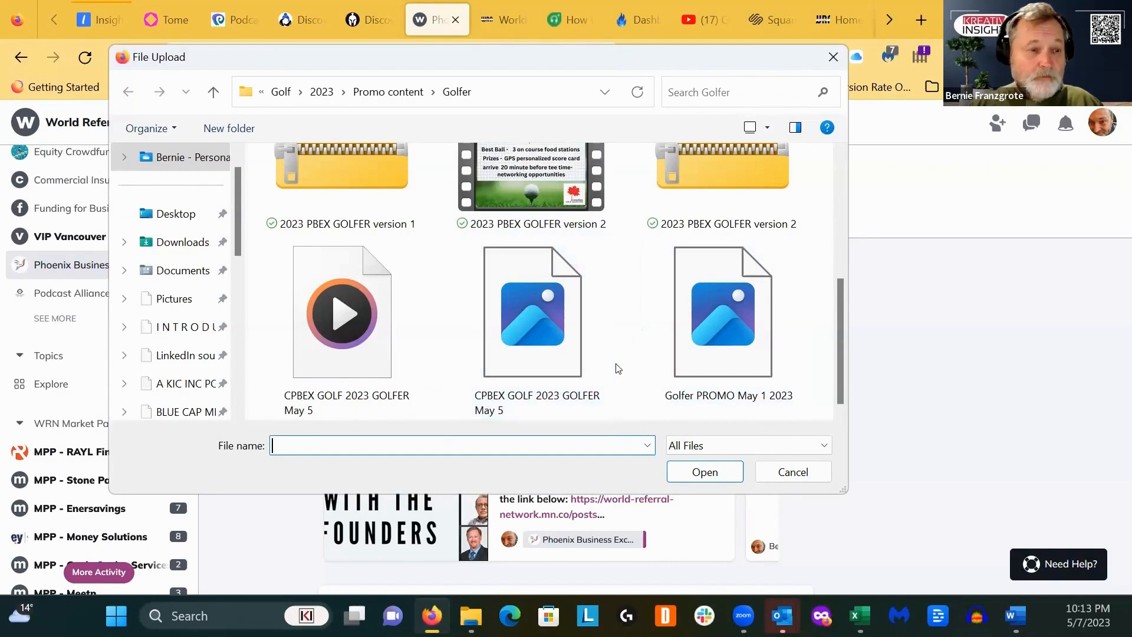
click(517, 341)
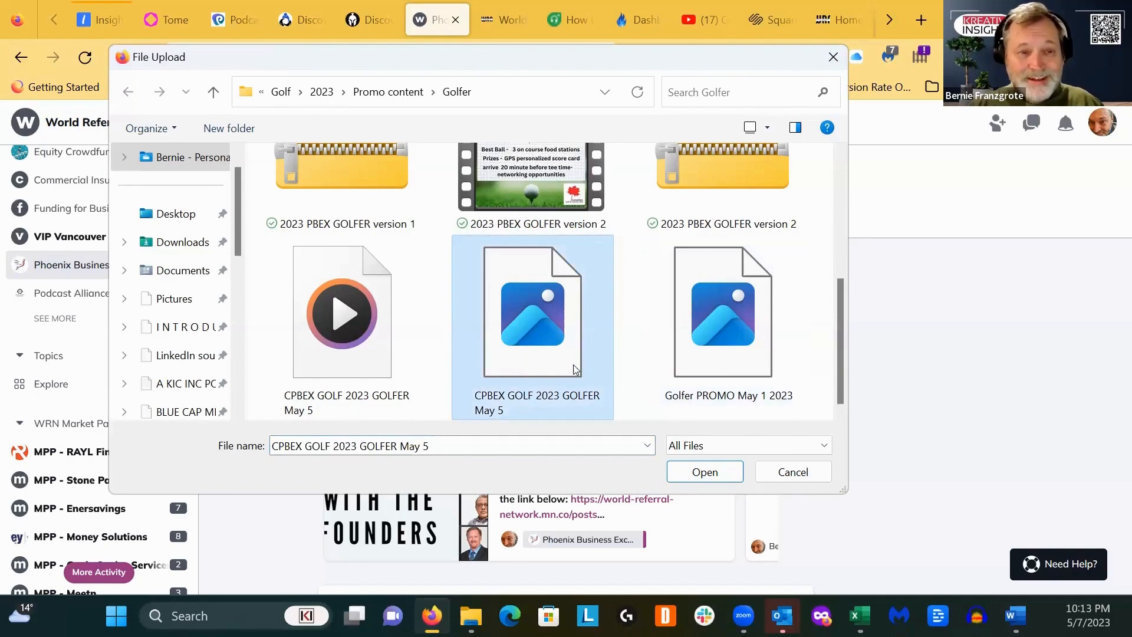
click(697, 472)
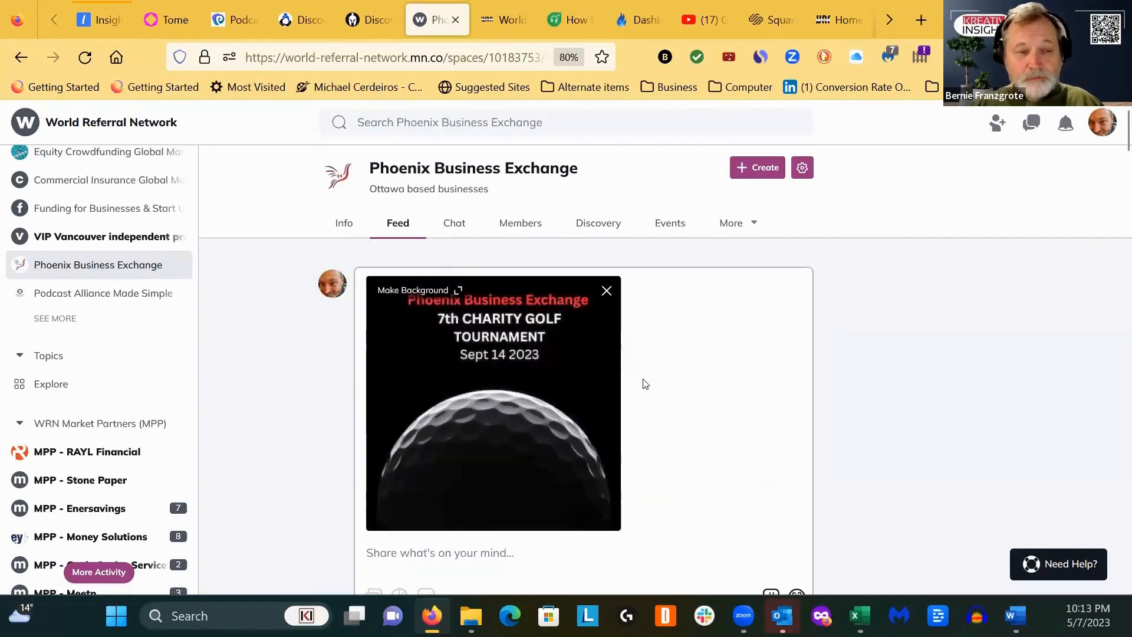
- Copy the prepared golf tournament text from the Word document and paste it into the post body under the image
scroll(641, 381, down, 2)
click(440, 463)
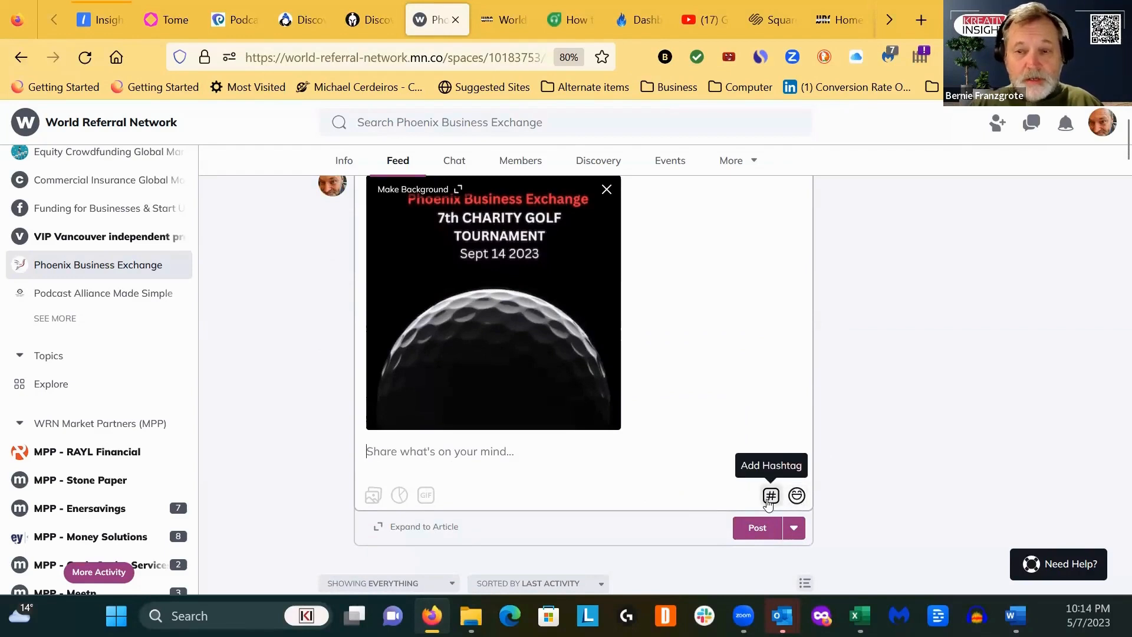
key(alt+Tab)
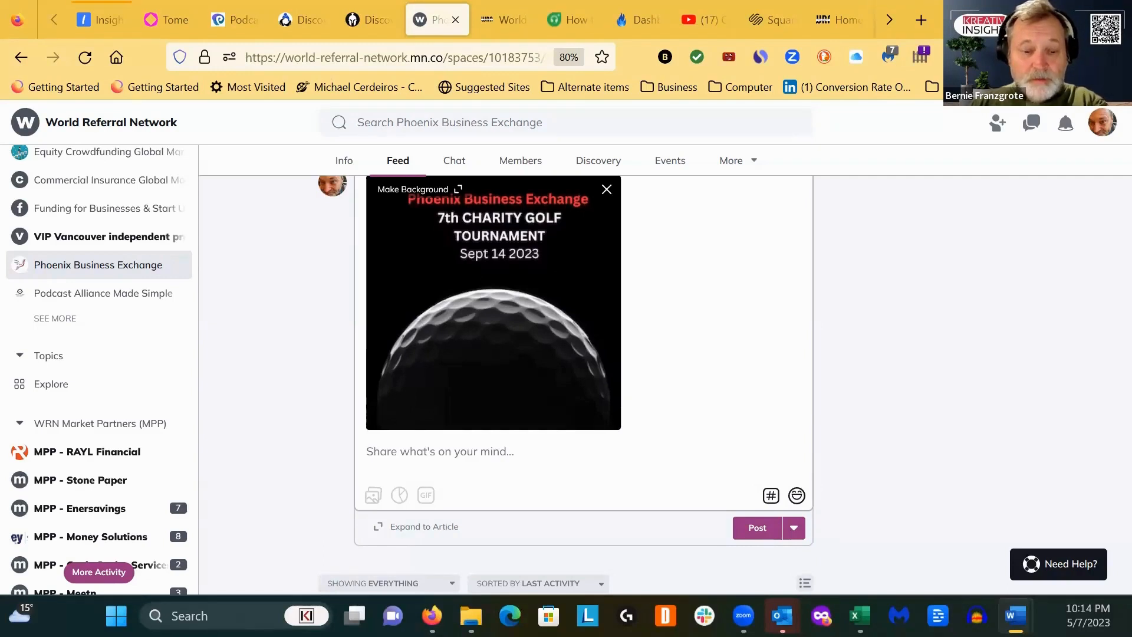
click(374, 452)
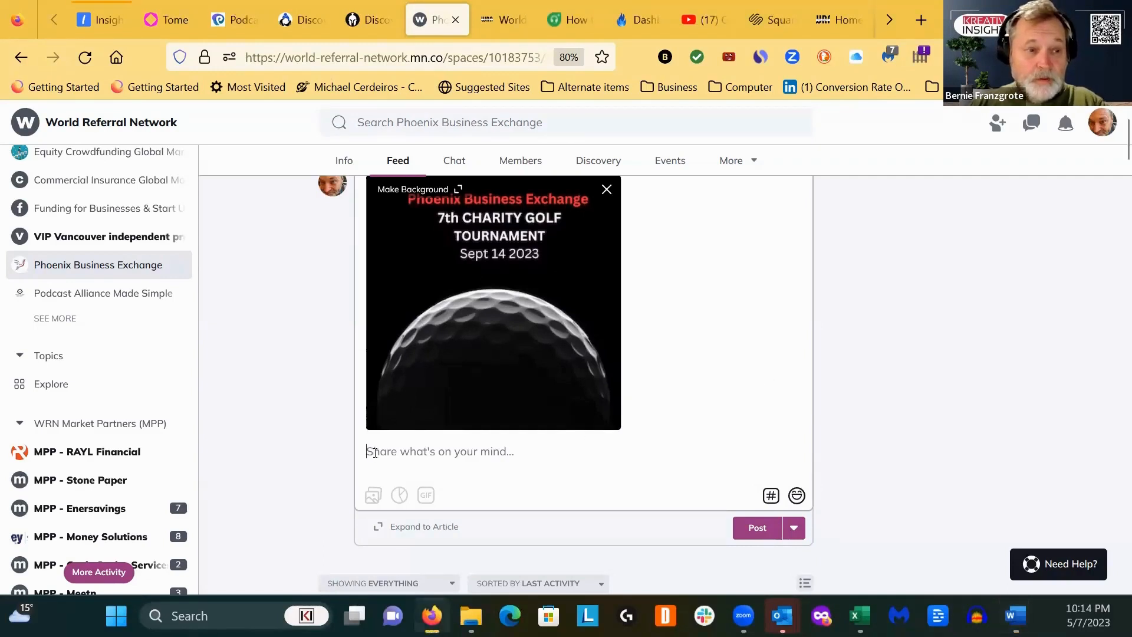
key(ctrl+v)
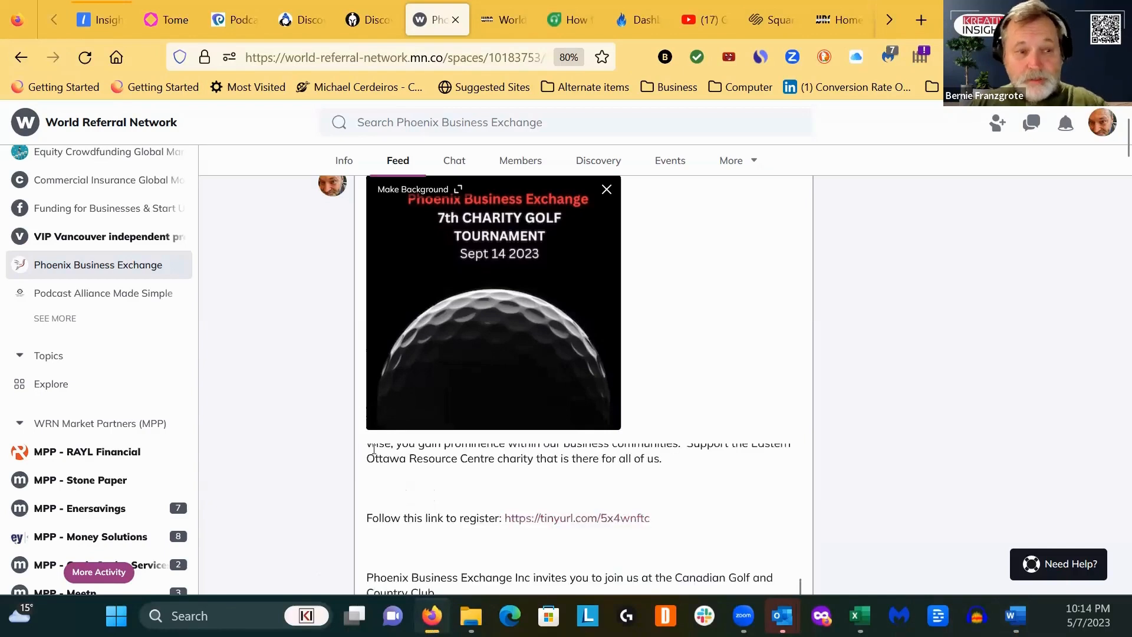
- Remove the blank lines before and after the "Got a message to deliver?" paragraph and correct "cobranded" to "co-branded"
scroll(419, 488, up, 5)
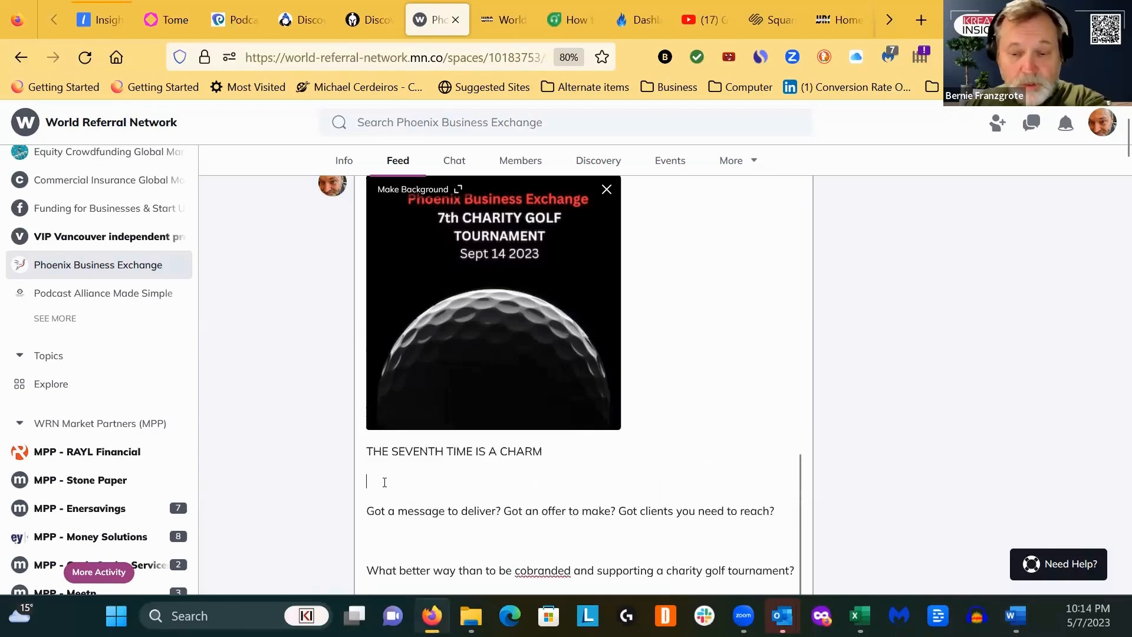
key(Delete)
click(376, 509)
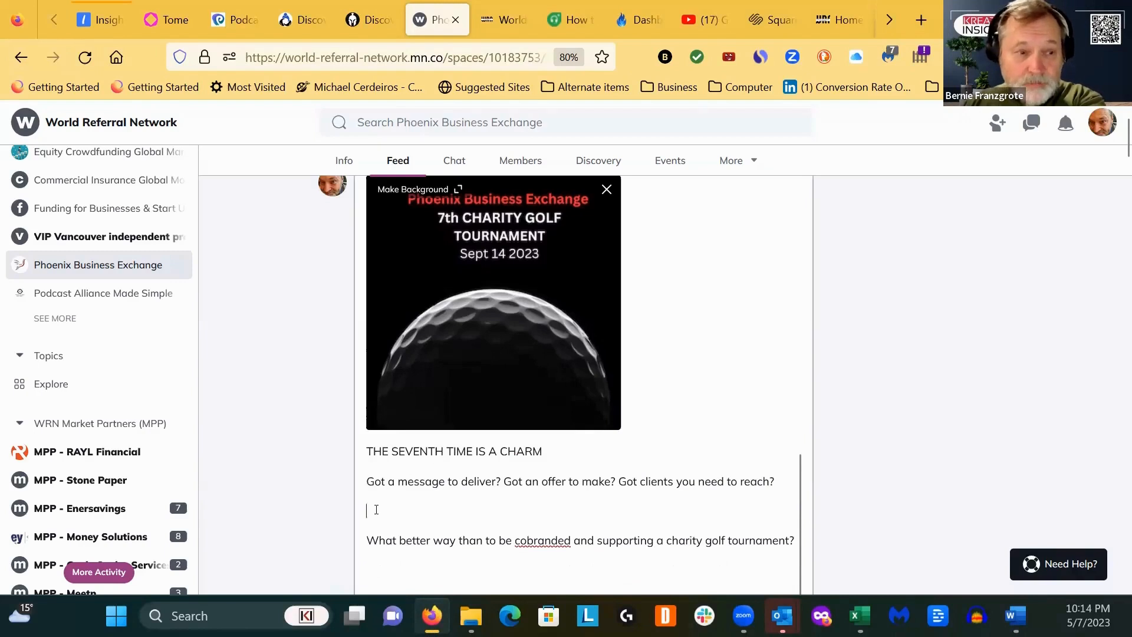
key(Delete)
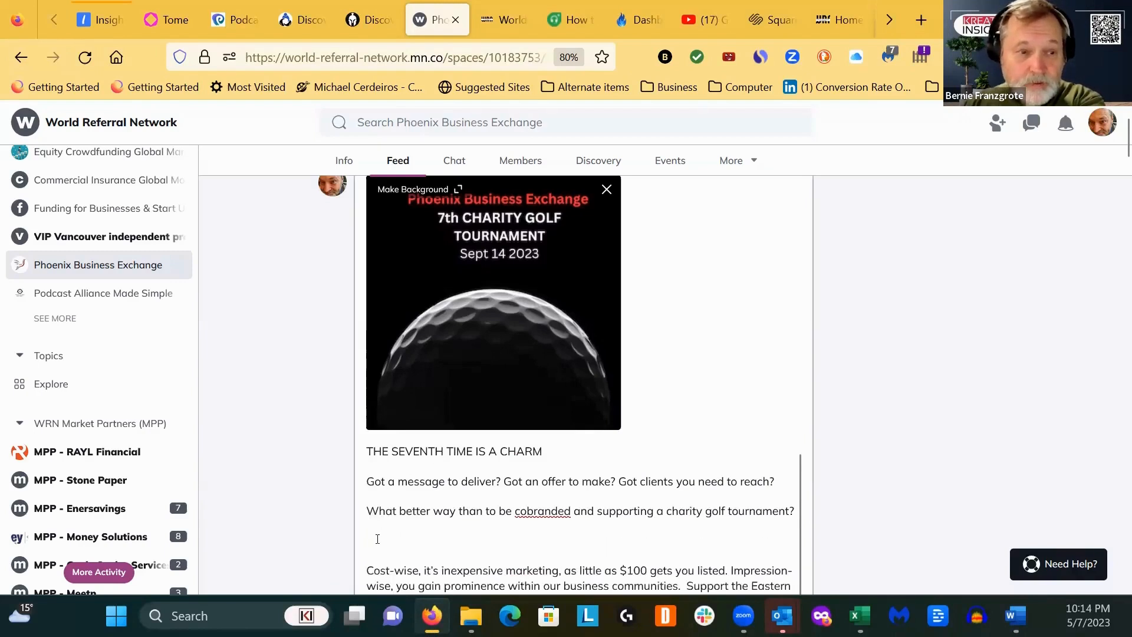
click(526, 511)
text(-)
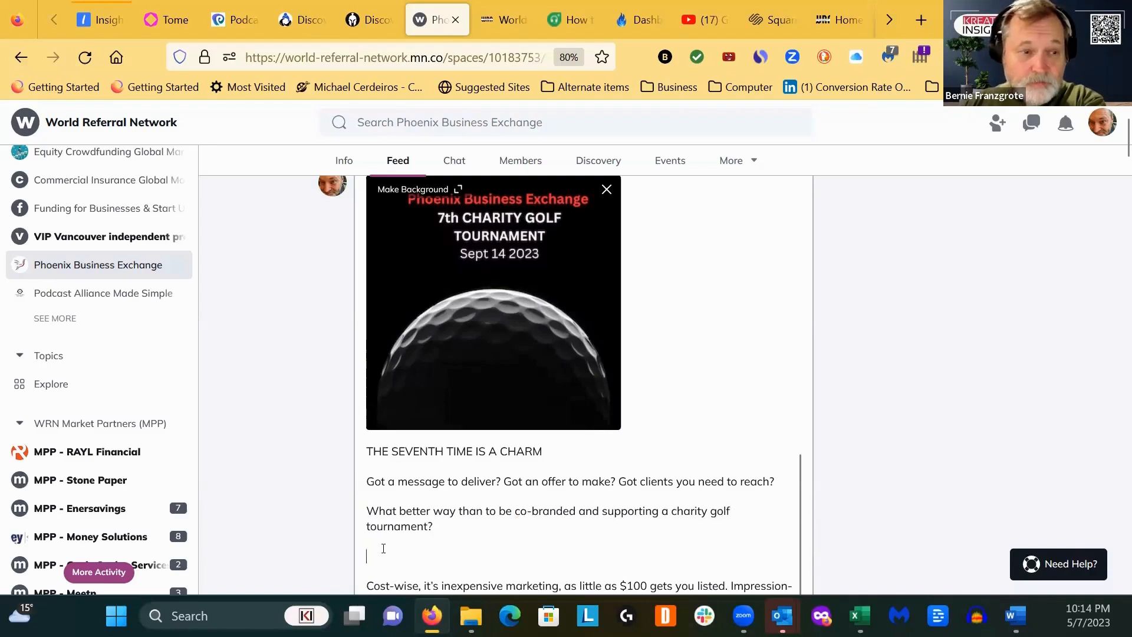
- Remove the extra blank lines above the "Cost-wise" paragraph and around the "Follow this link to register" line
scroll(383, 548, down, 3)
key(BackSpace)
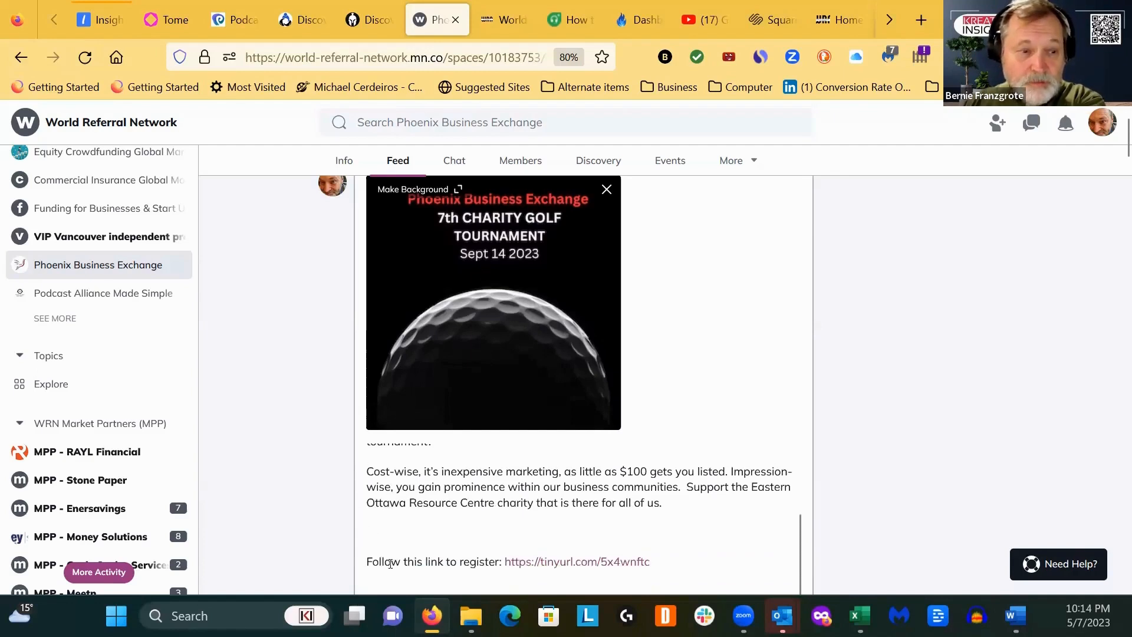
key(BackSpace)
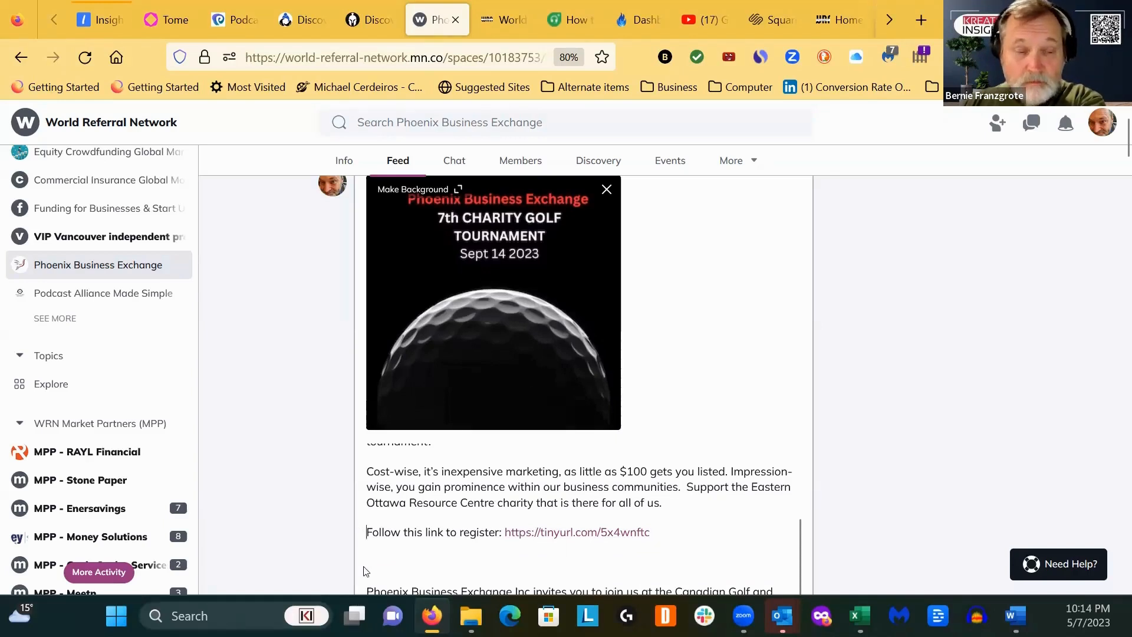
key(Delete)
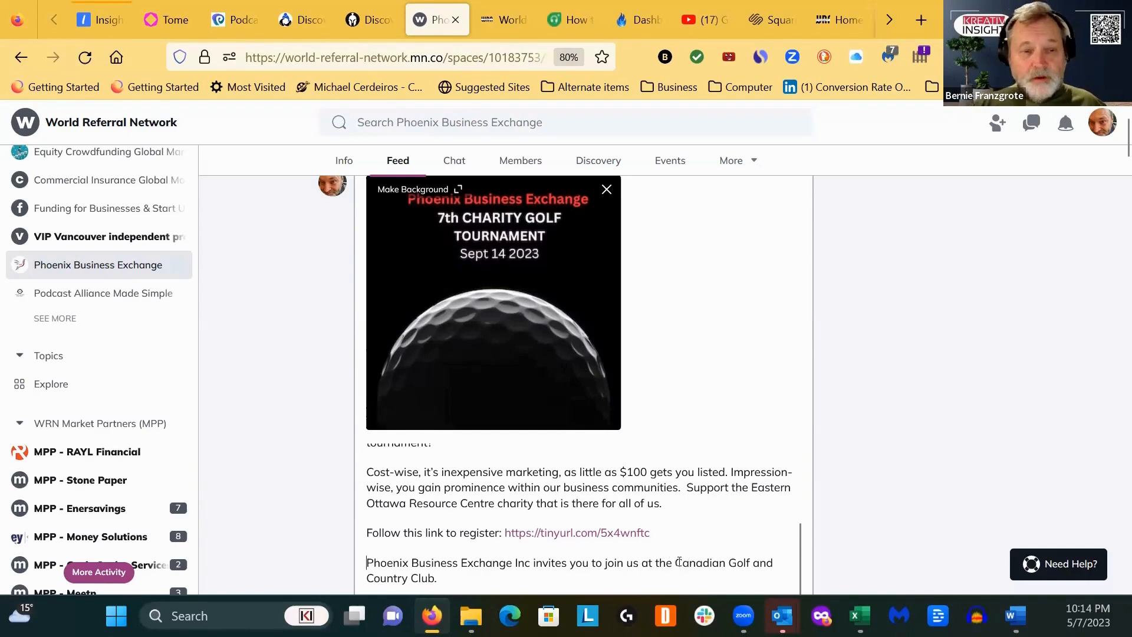
- Open the Canadian Golf & Country Club website, canadiangolfclub.com, in a new browser tab
right_click(435, 21)
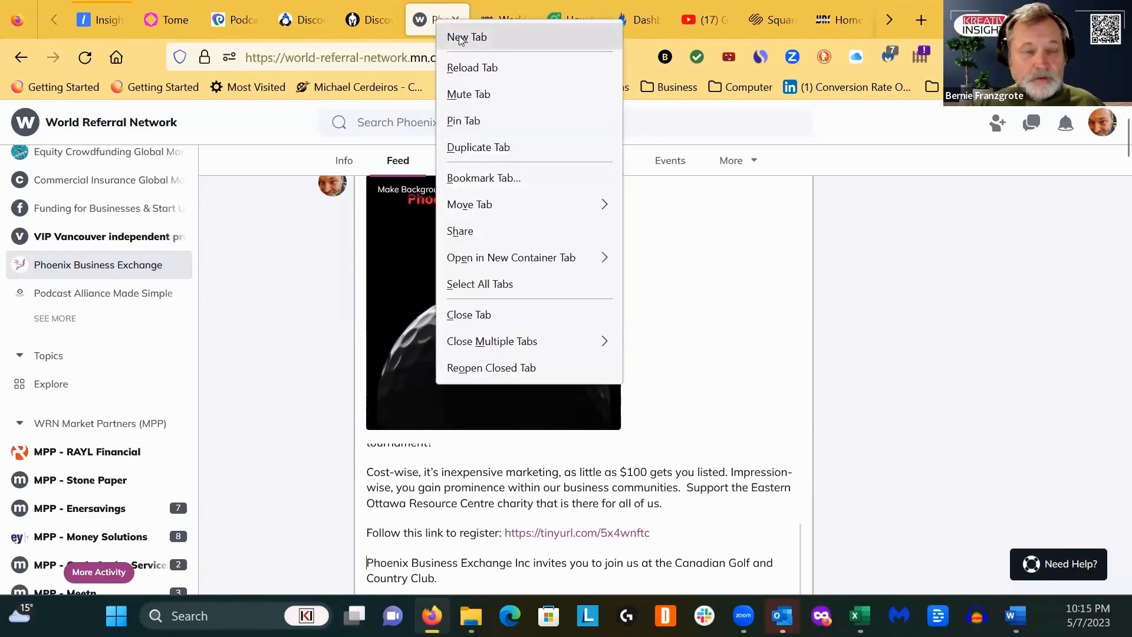
click(398, 35)
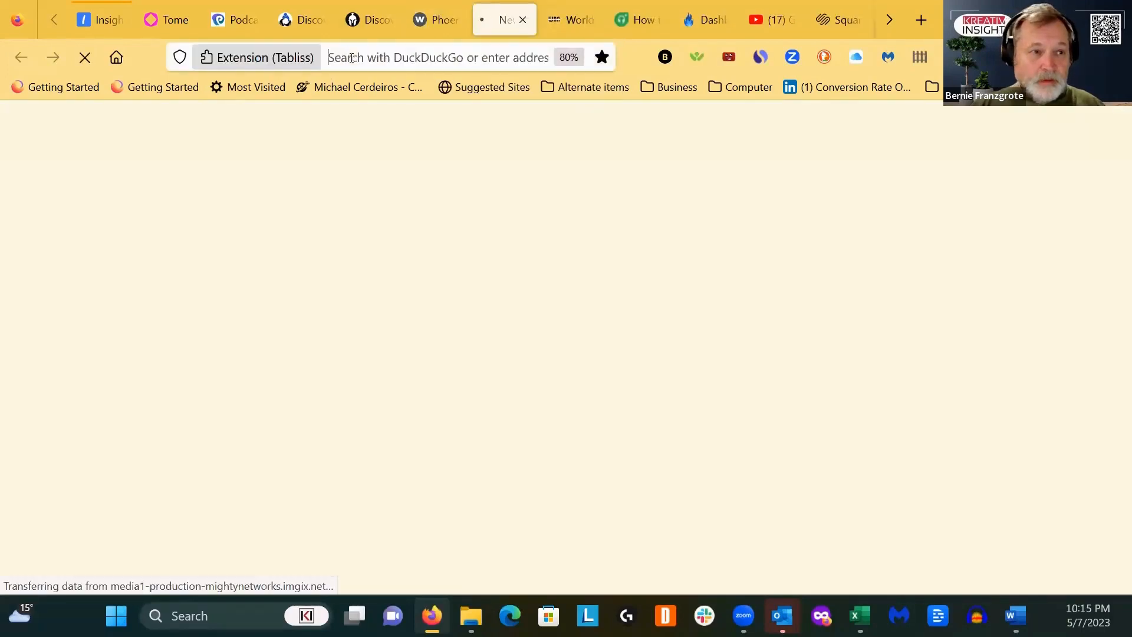
click(352, 57)
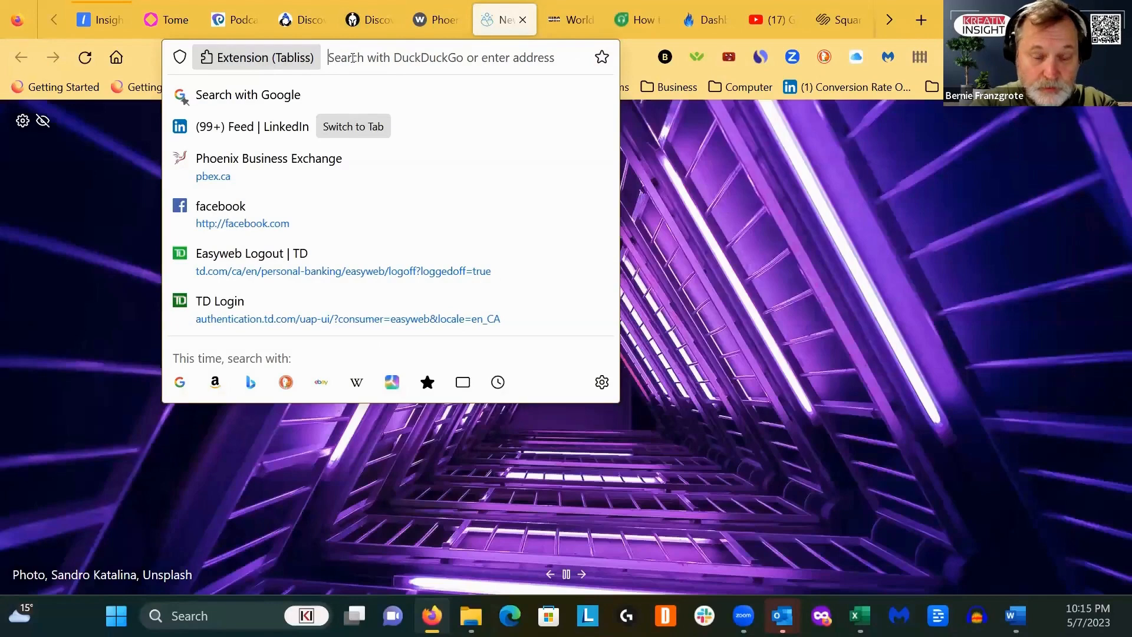
text(can)
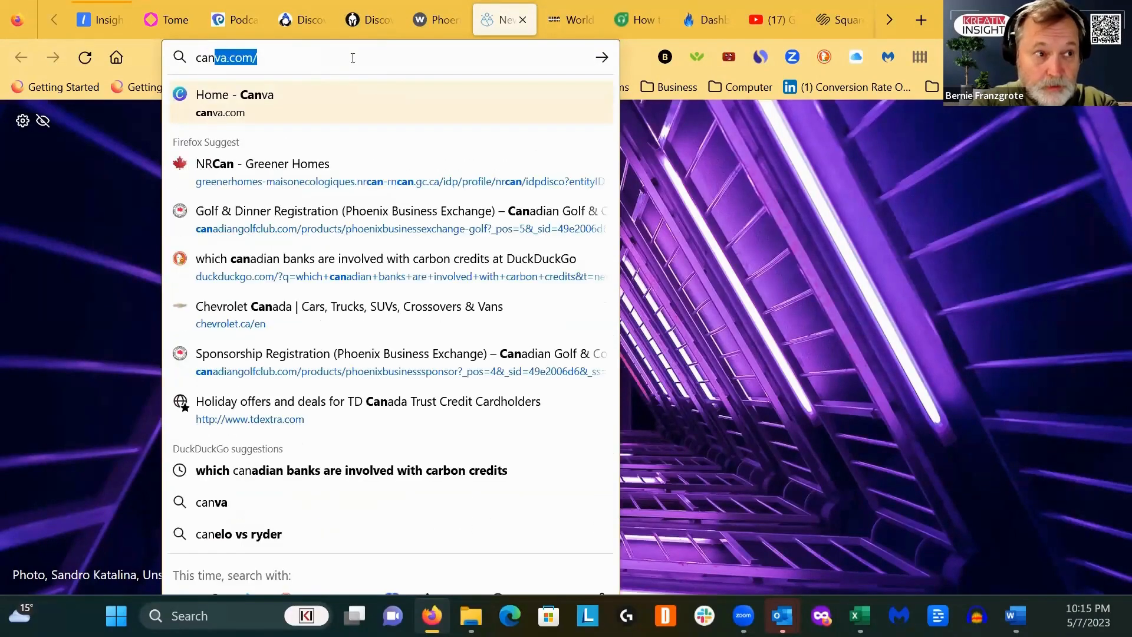
text(ad)
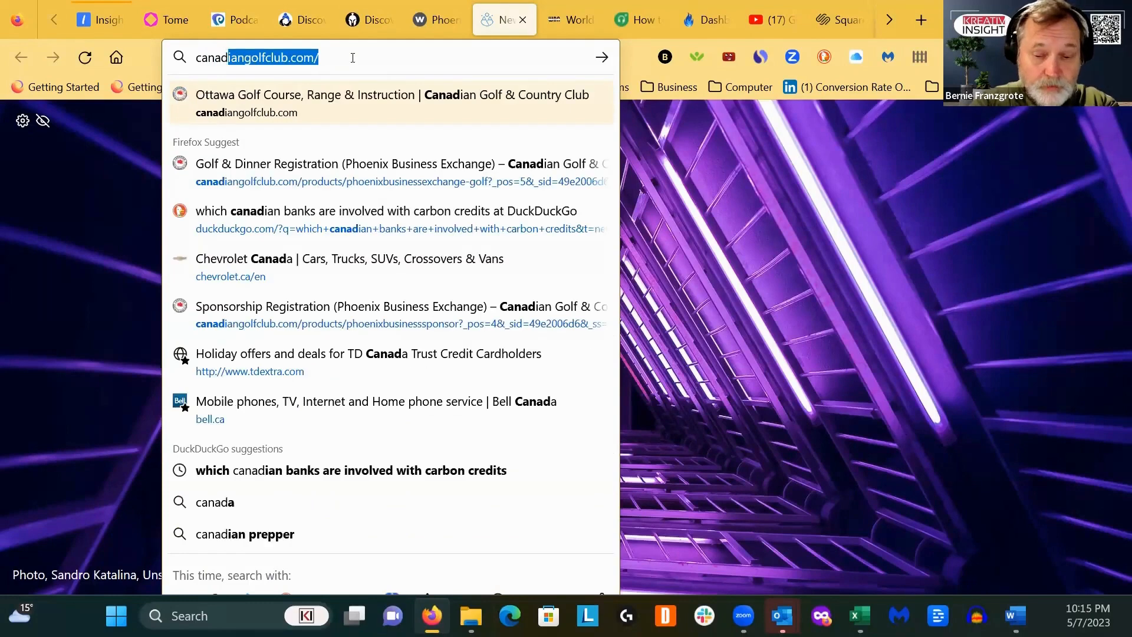
key(Return)
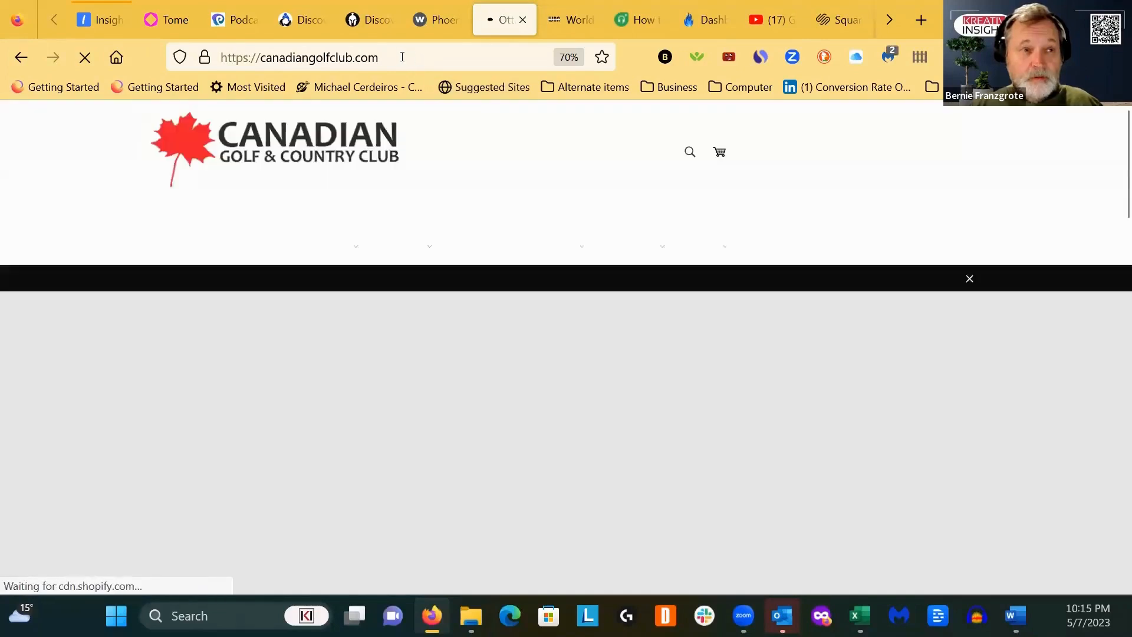
- Copy the golf club website's address and return to the Phoenix Business Exchange post
click(190, 57)
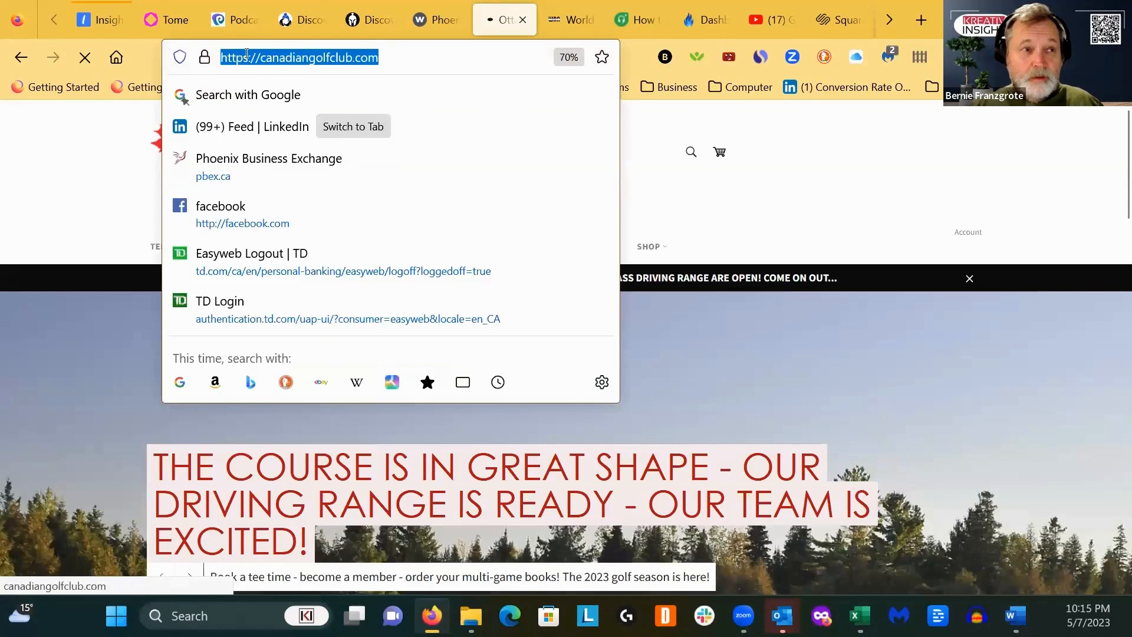
right_click(249, 58)
click(270, 158)
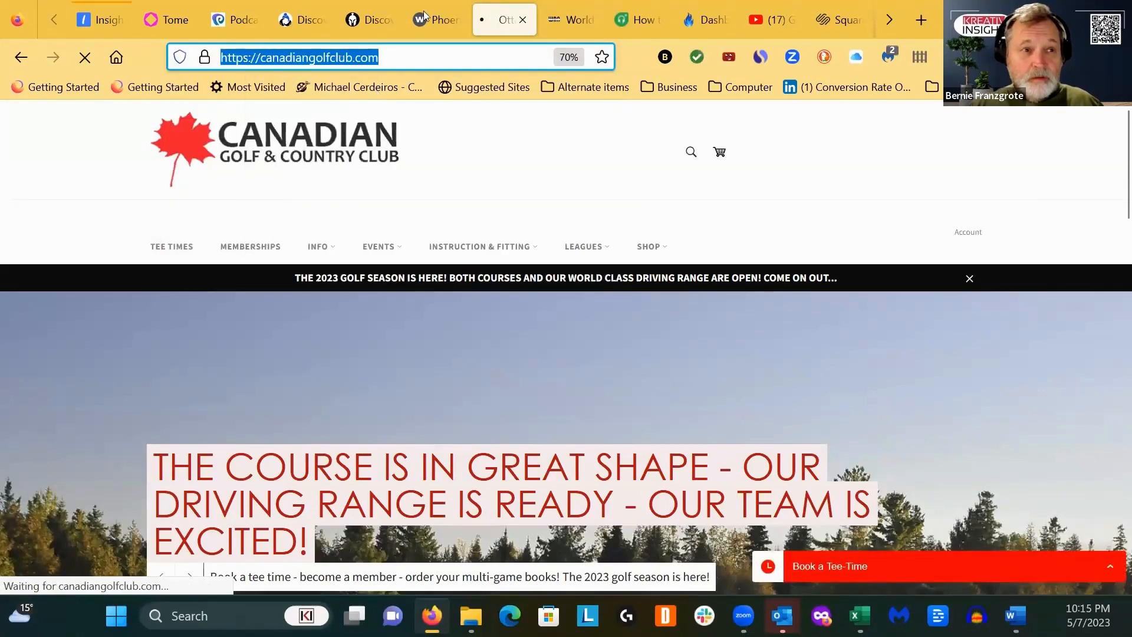
click(438, 23)
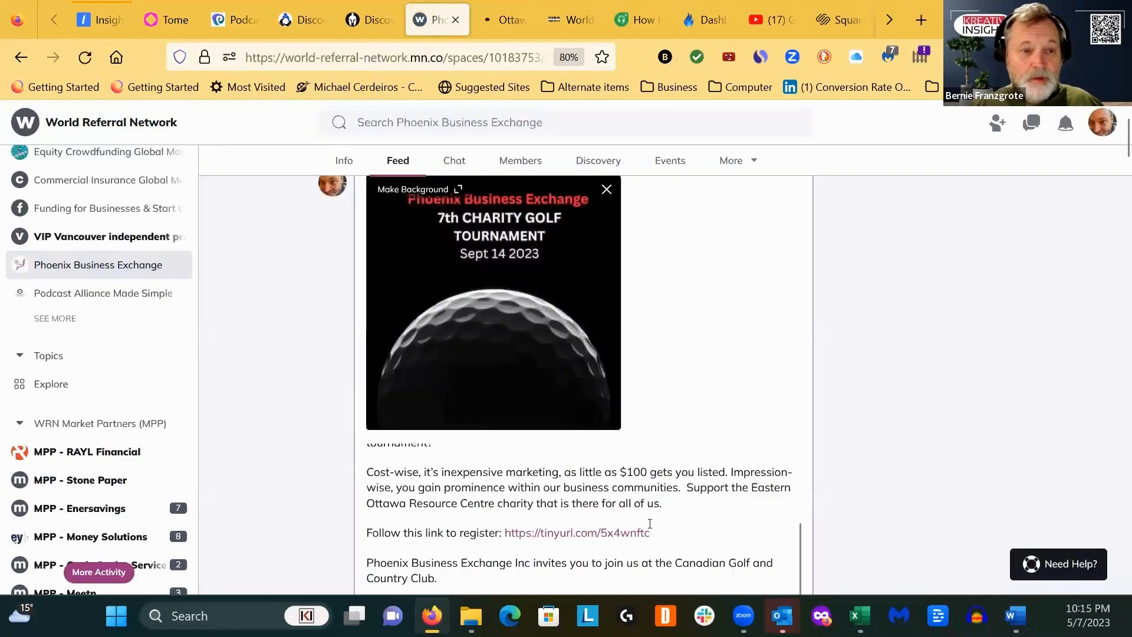
- Link the words "Canadian Golf and Country Club" in the invitation sentence to the copied golf club web address
click(676, 562)
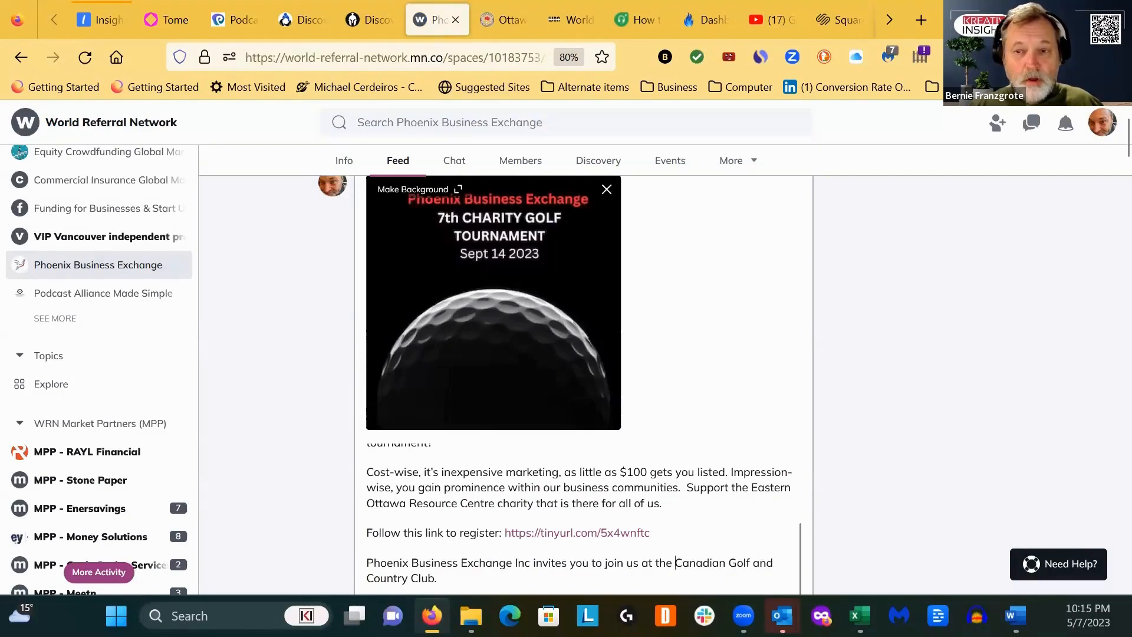
key(alt+Tab)
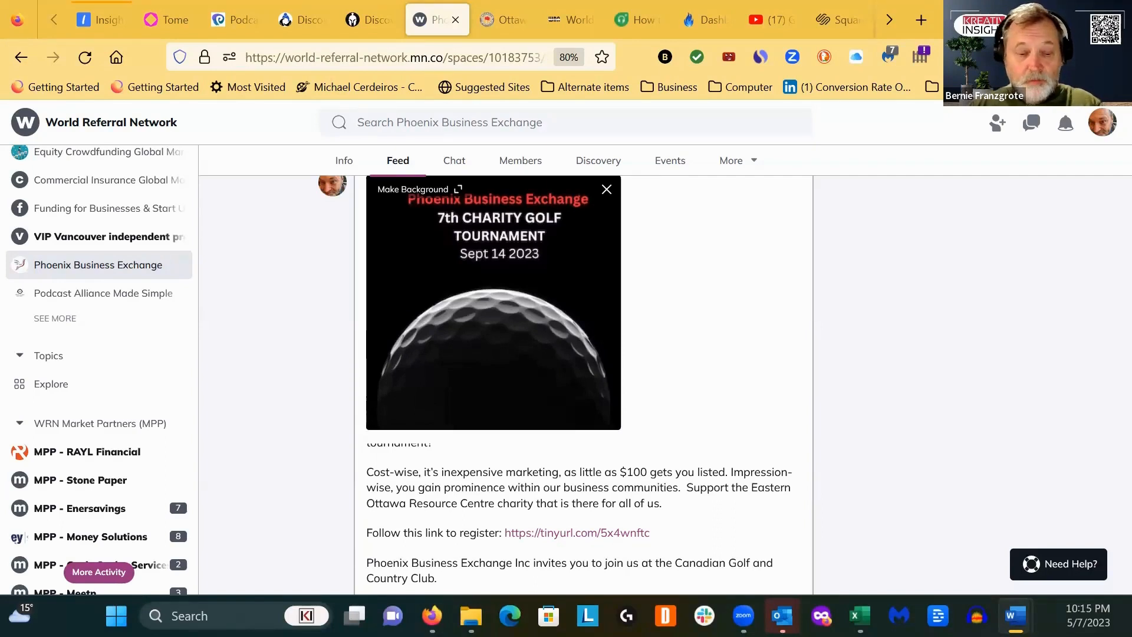
click(677, 567)
drag(675, 564, 517, 573)
drag(439, 577, 435, 578)
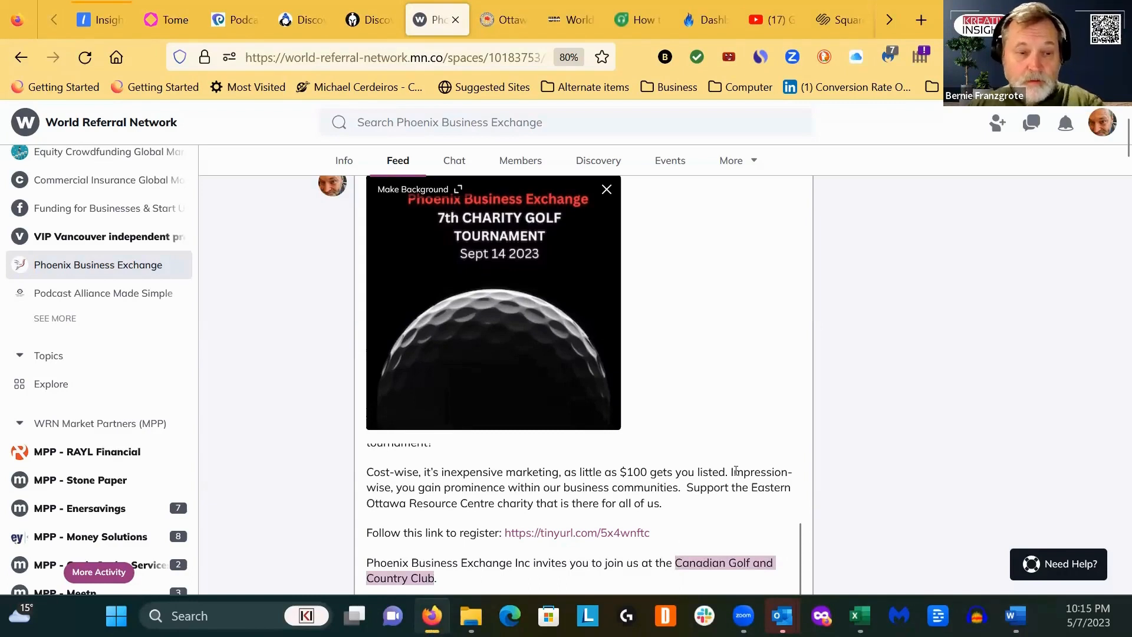
key(ctrl+v)
- Remove the extra blank lines around the "Find out more about the EORC" line and the tinyurl link below it
scroll(721, 474, down, 2)
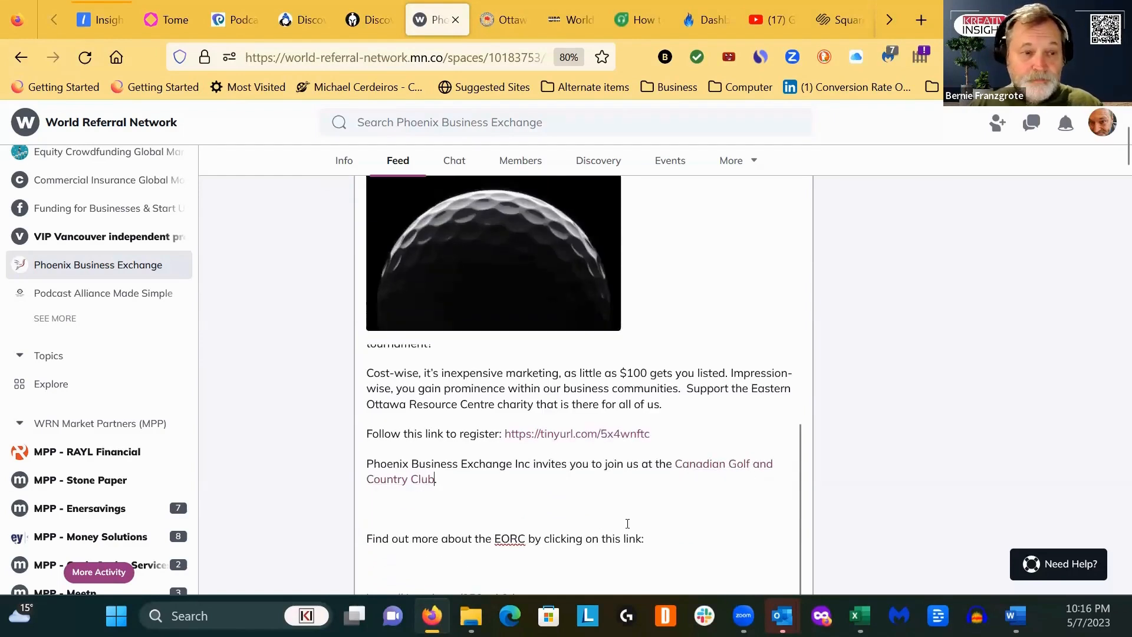
scroll(623, 521, down, 2)
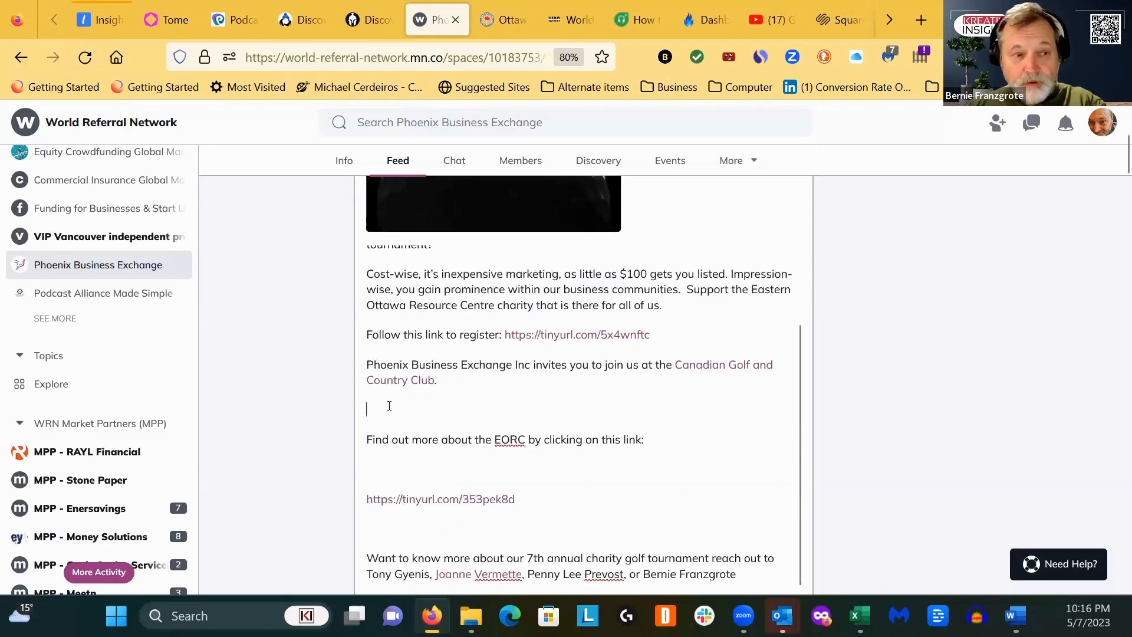
key(BackSpace)
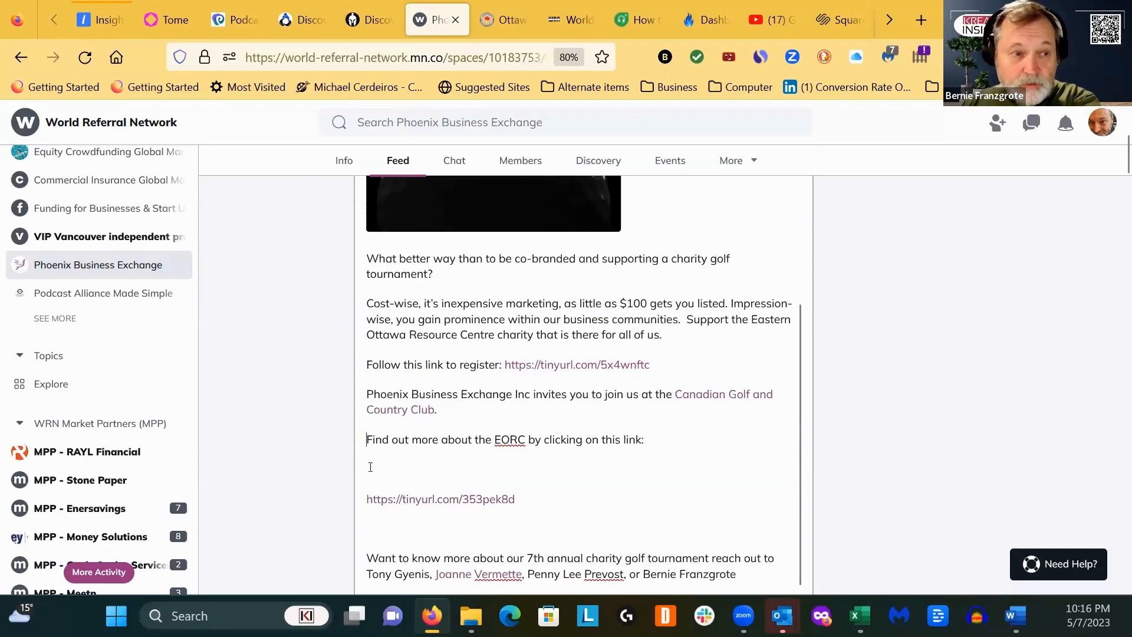
click(383, 473)
key(BackSpace)
key(BackSpace)
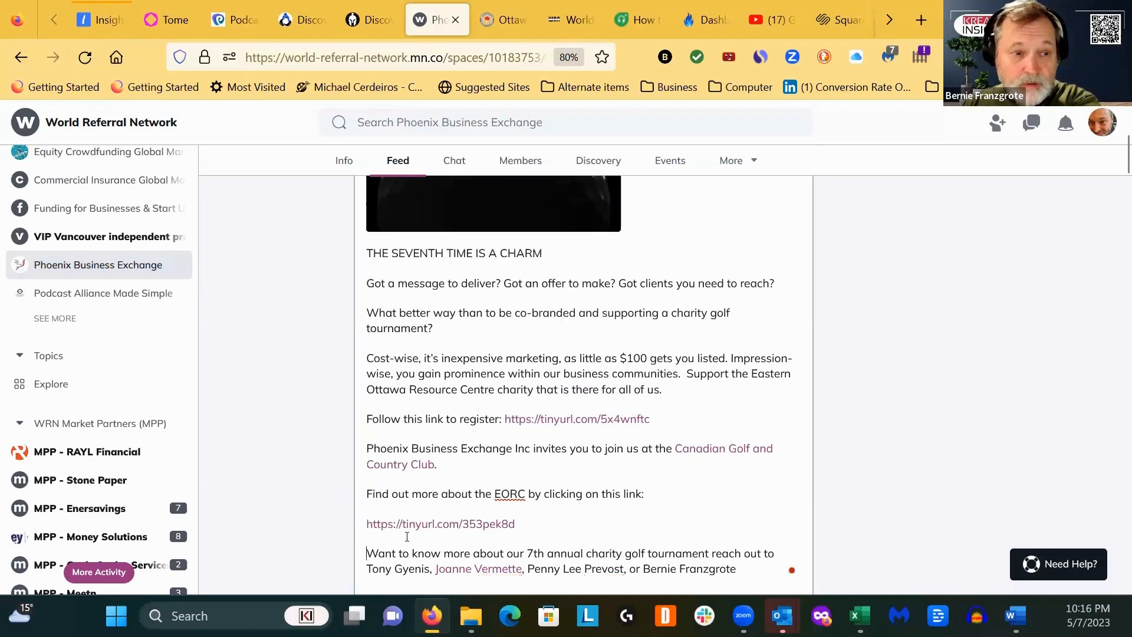
scroll(629, 473, down, 3)
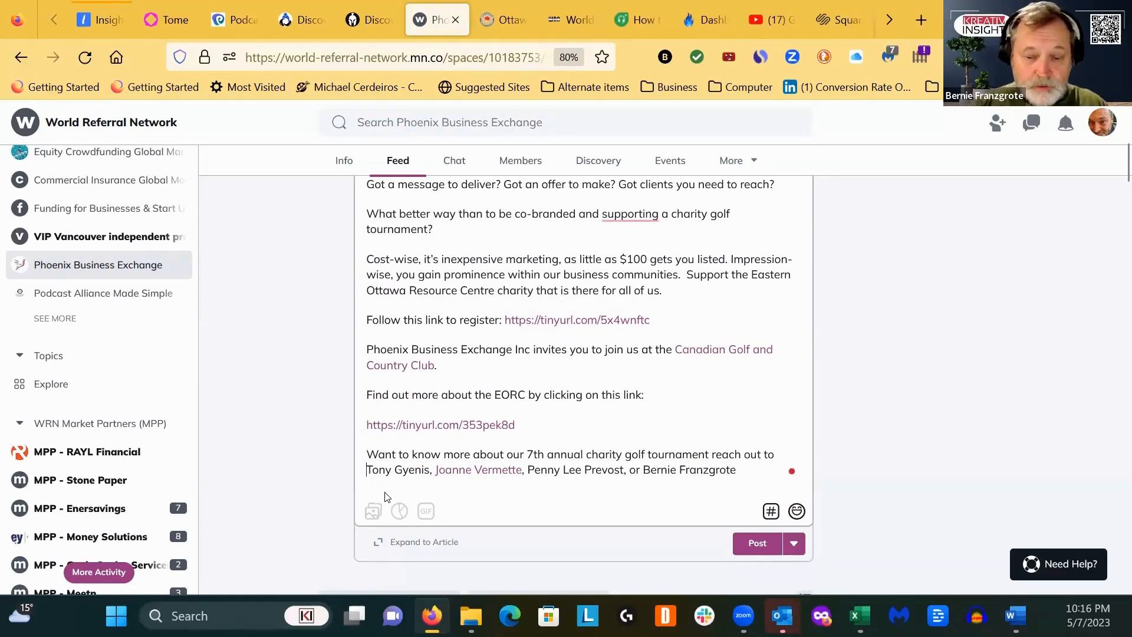
text(@)
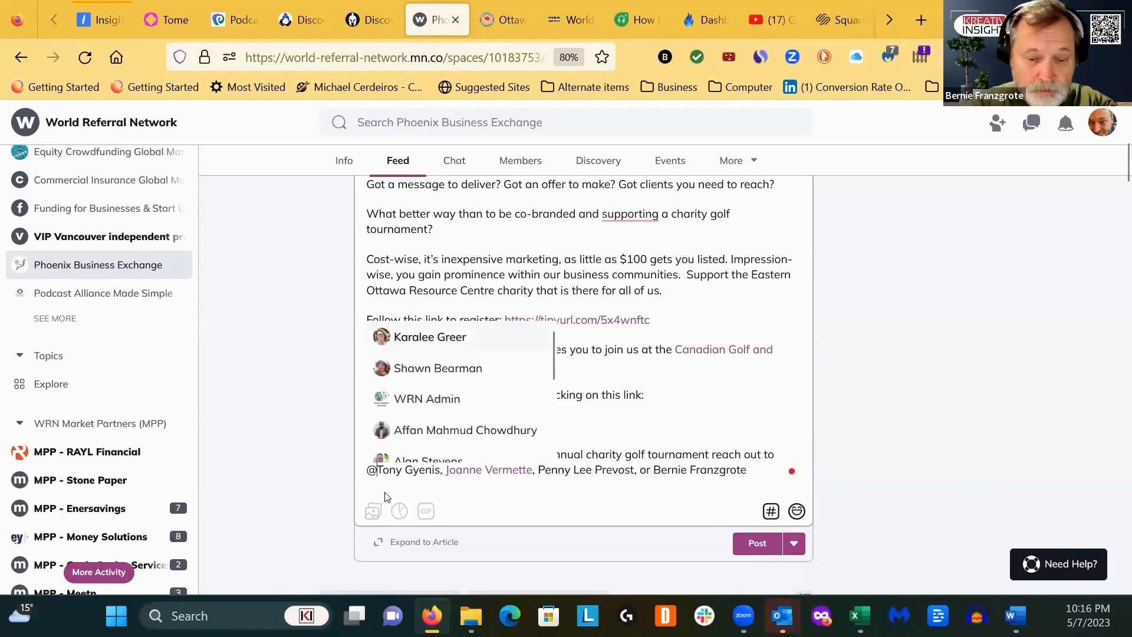
text(Tony)
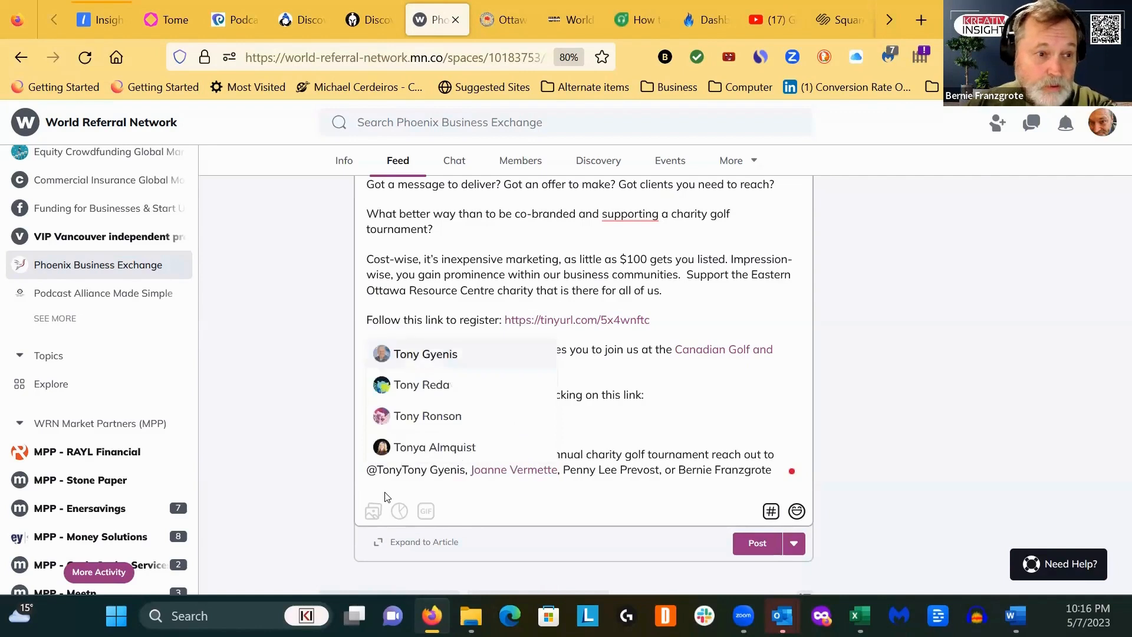
click(422, 360)
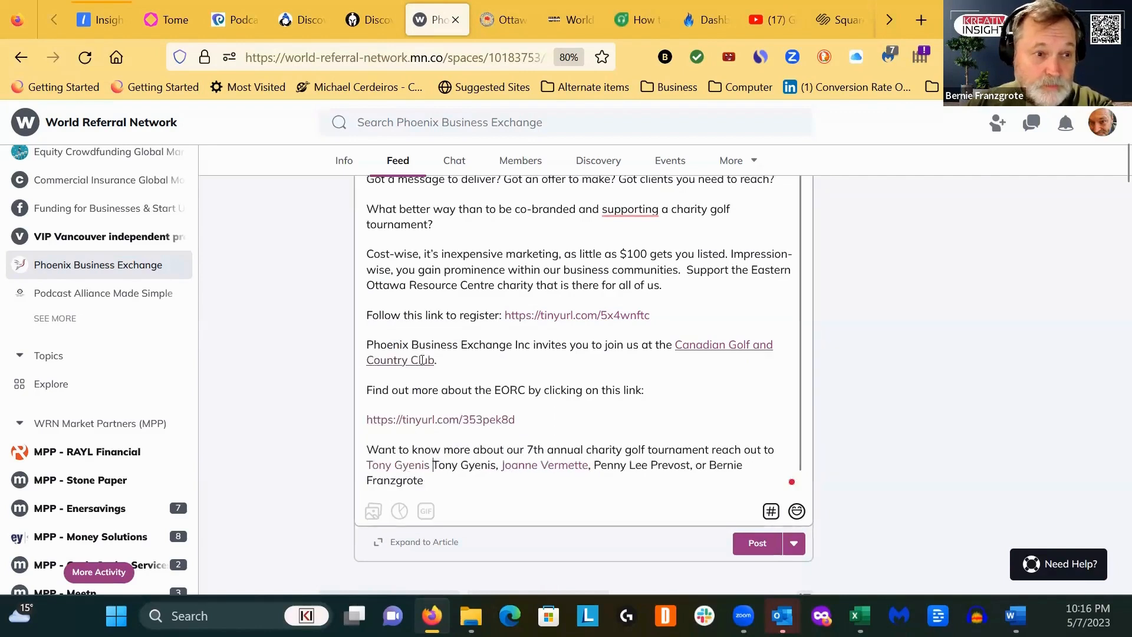
drag(494, 465, 434, 468)
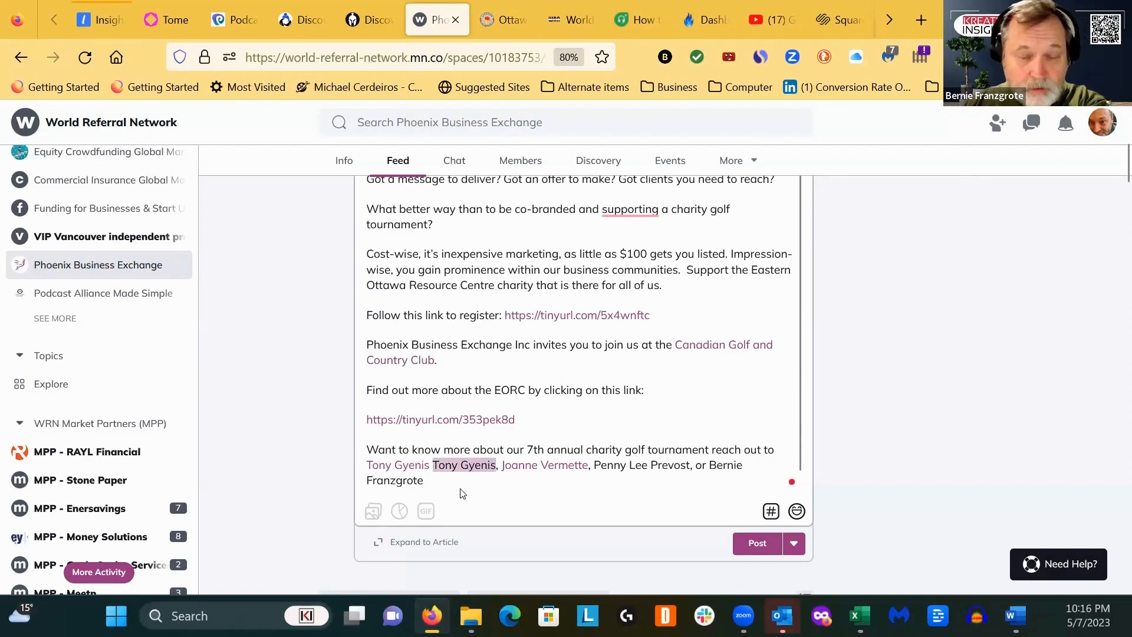
key(Delete)
key(Delete)
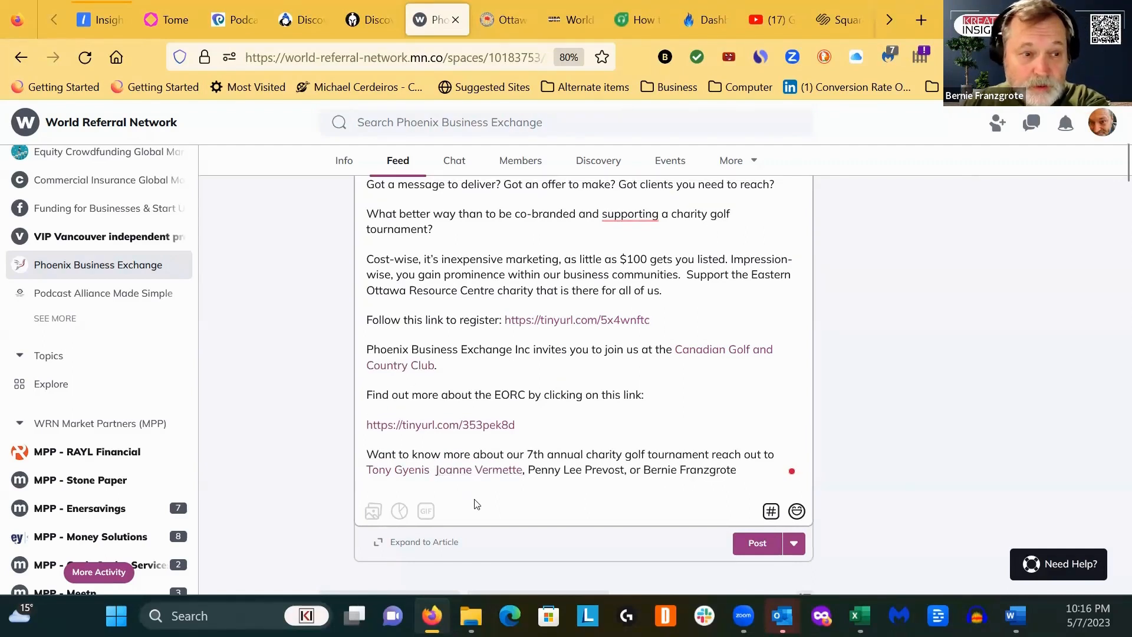
click(432, 471)
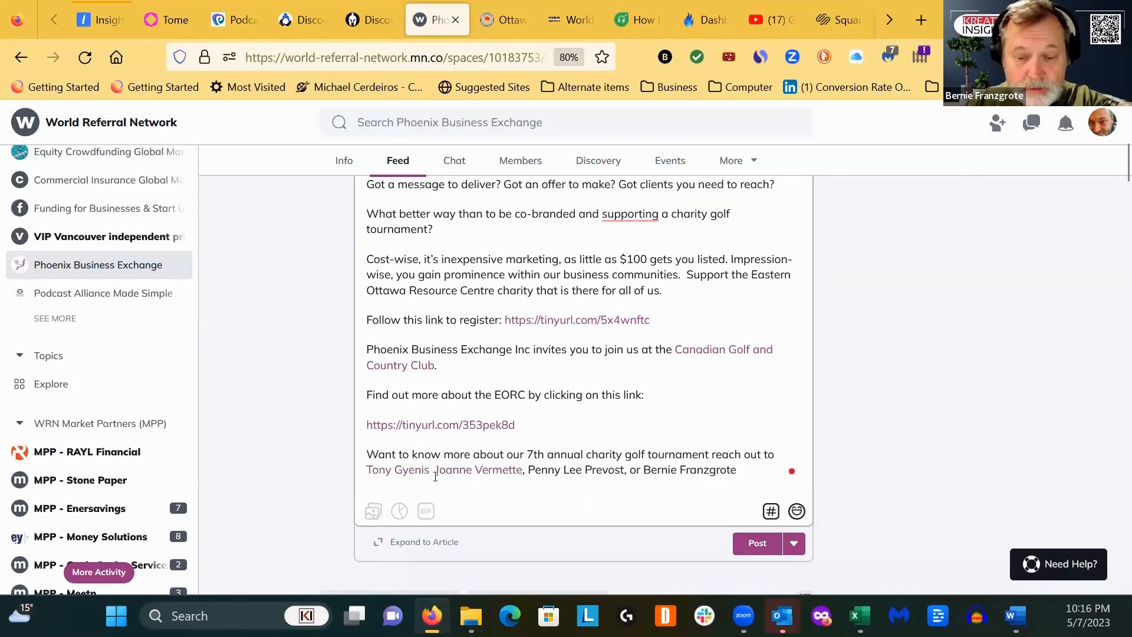
text(,)
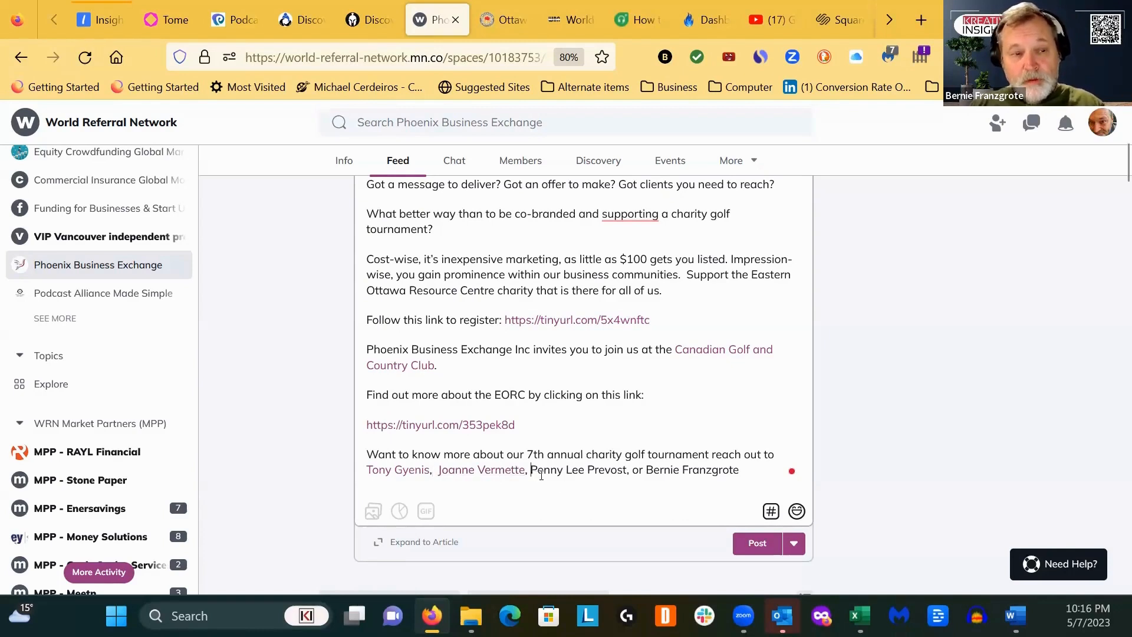
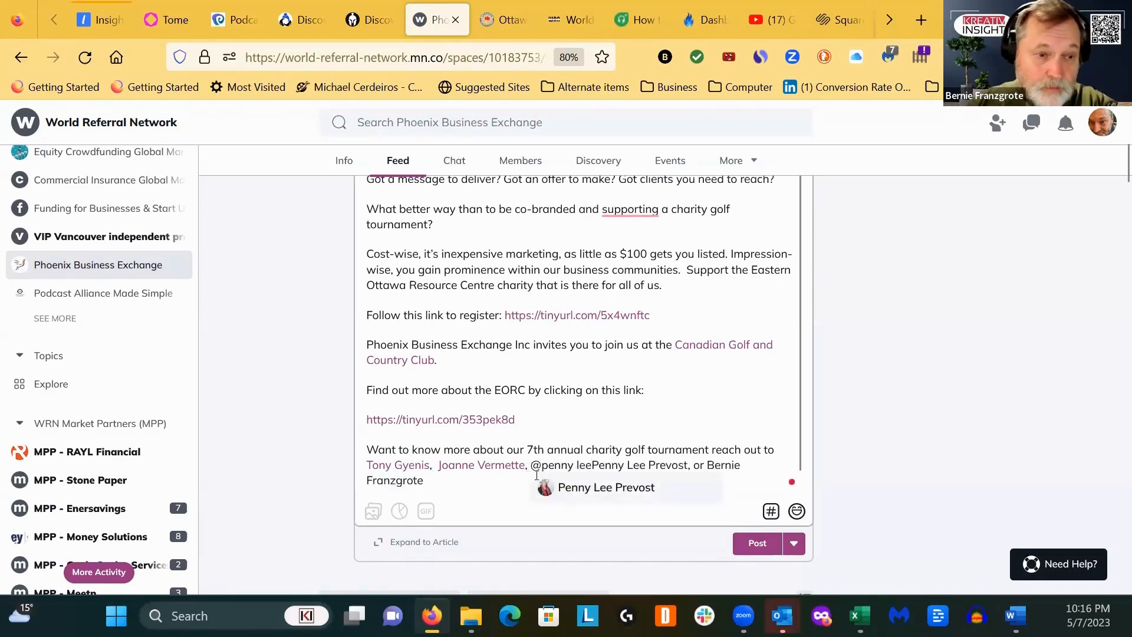
click(594, 490)
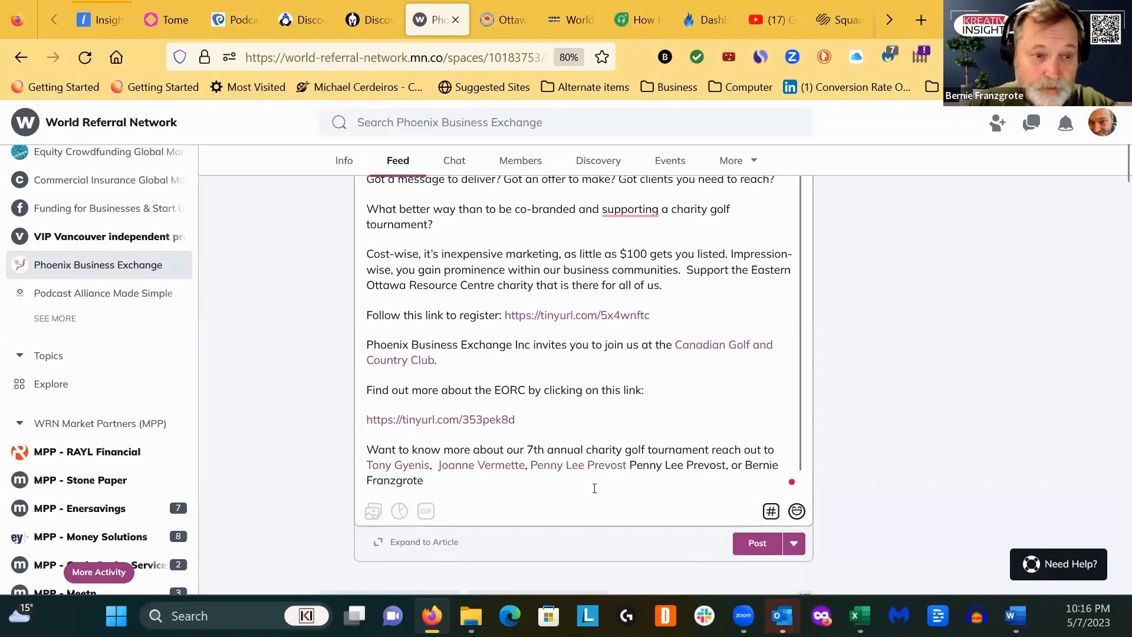
key(ctrl+shift+Right)
key(ctrl+shift+Right)
key(ctrl+shift+Right)
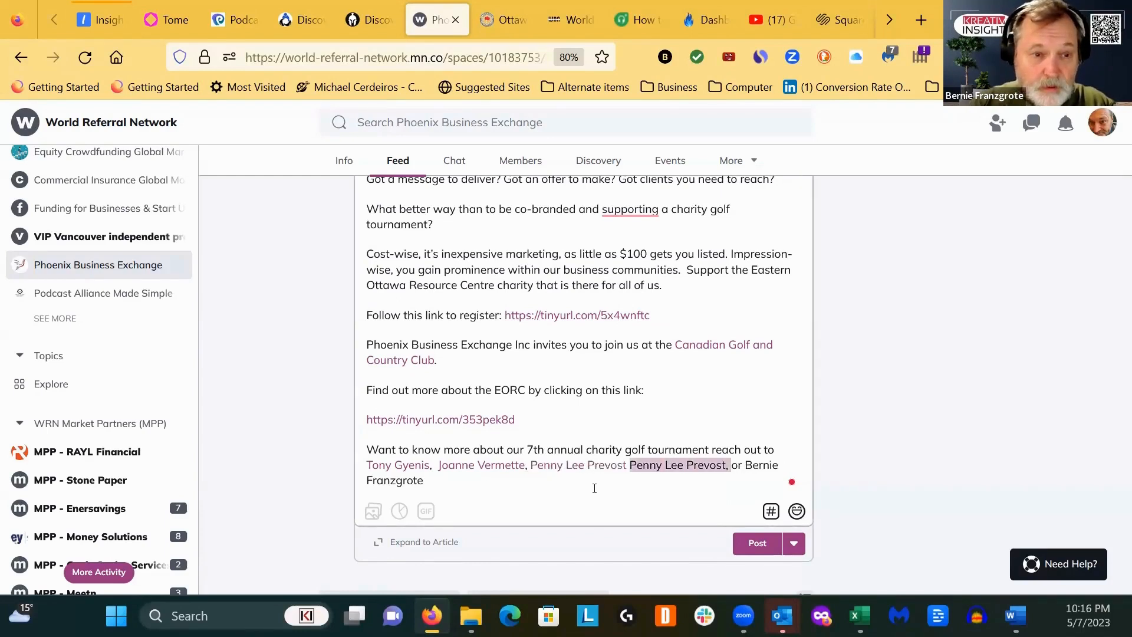
text(,)
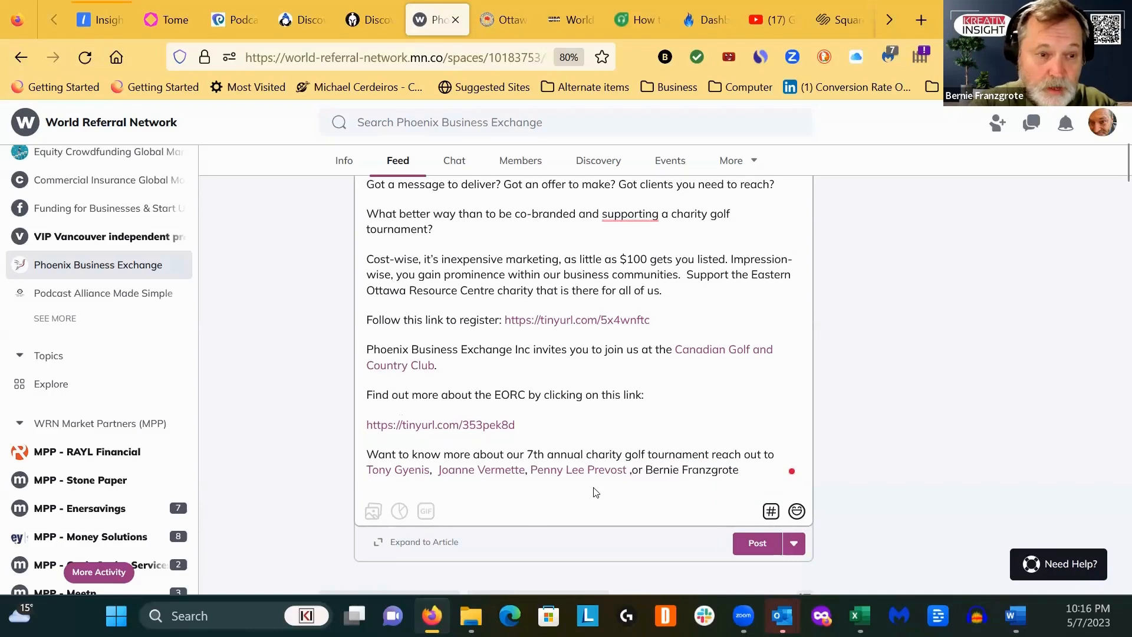
key(Left)
key(BackSpace)
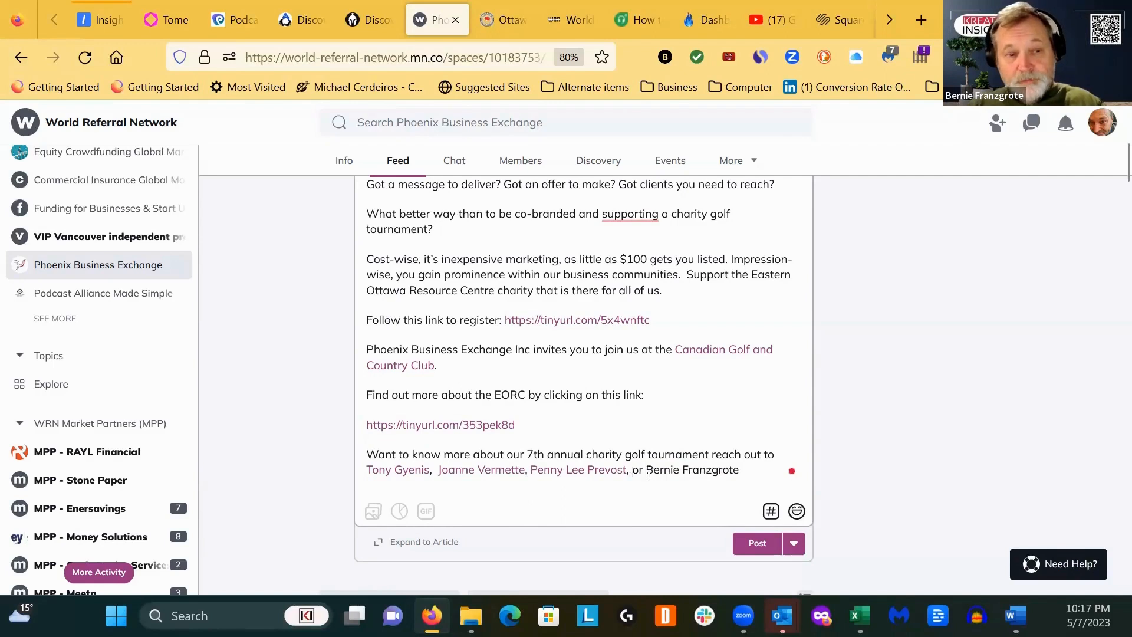
text(@bernie)
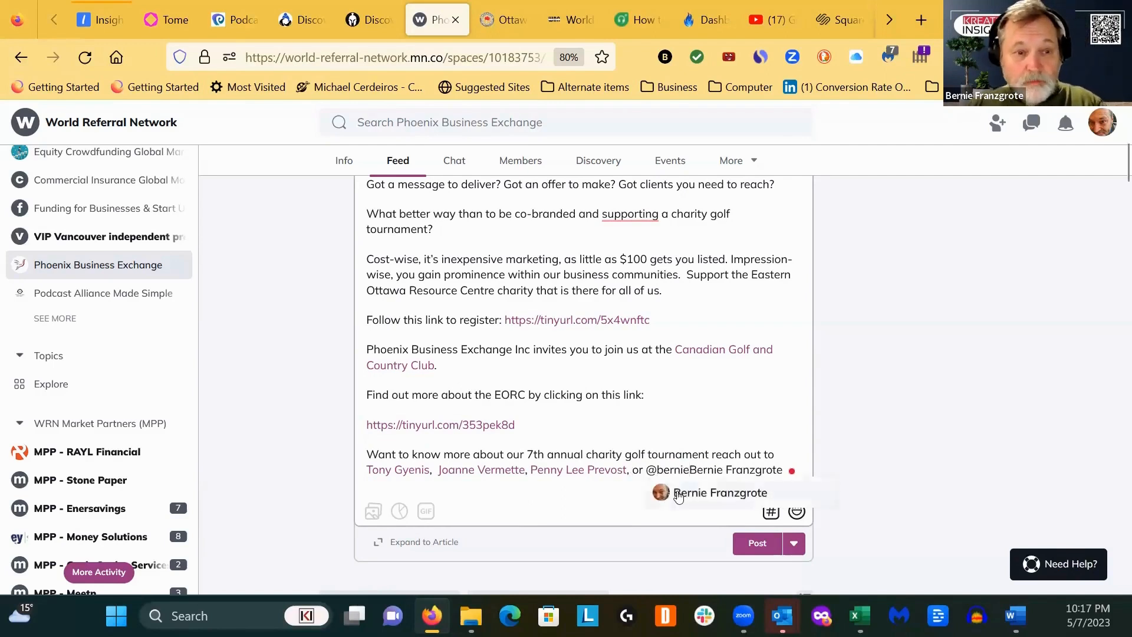
click(684, 493)
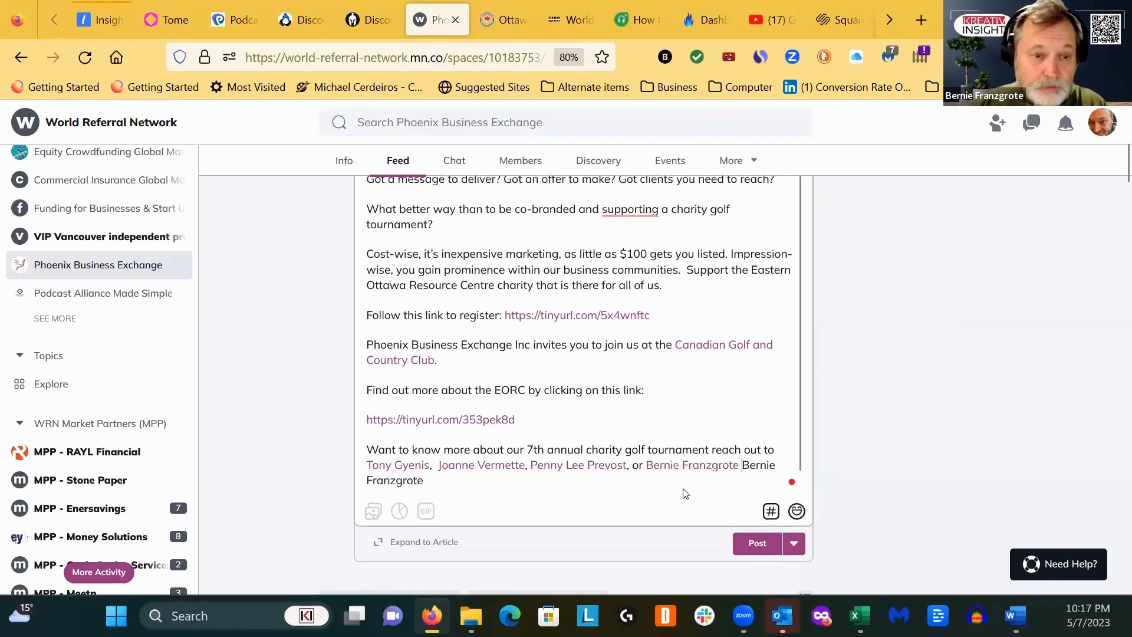
key(ctrl+shift+Right)
key(ctrl+shift+Right)
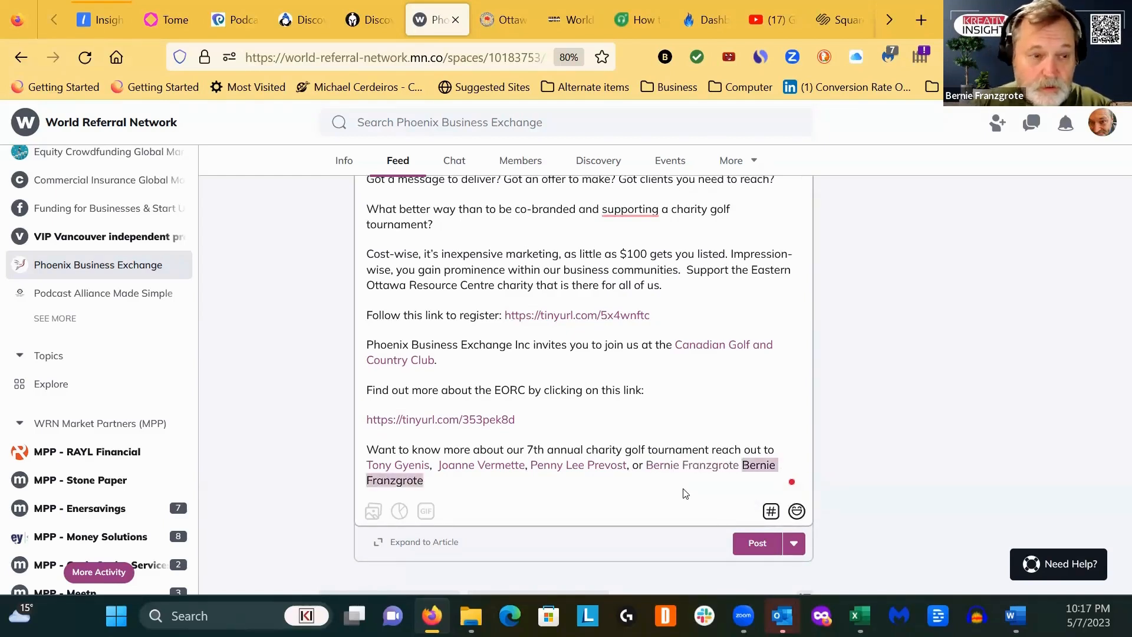
key(BackSpace)
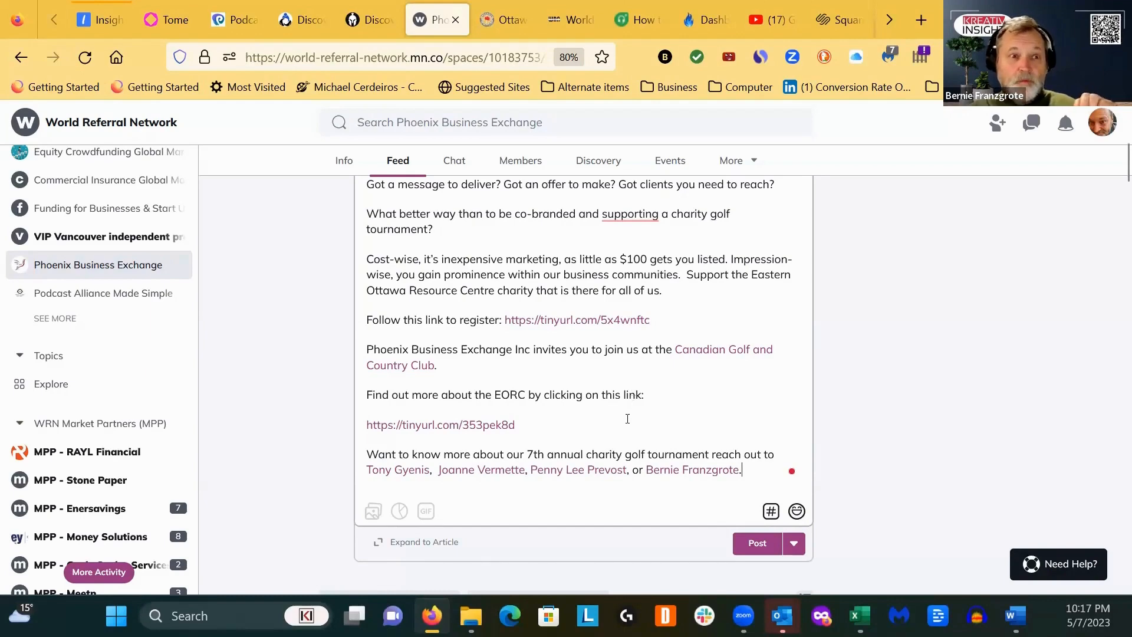
- Start a hashtag on a new line below the closing contact paragraph and look through the suggested hashtags
scroll(627, 418, up, 6)
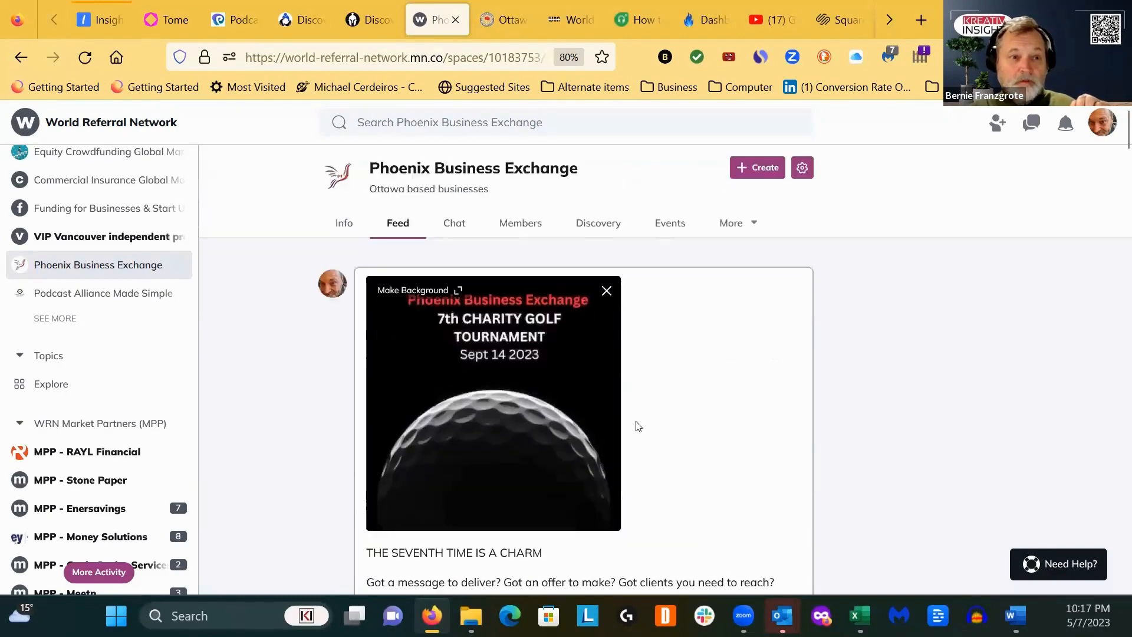
scroll(665, 425, down, 6)
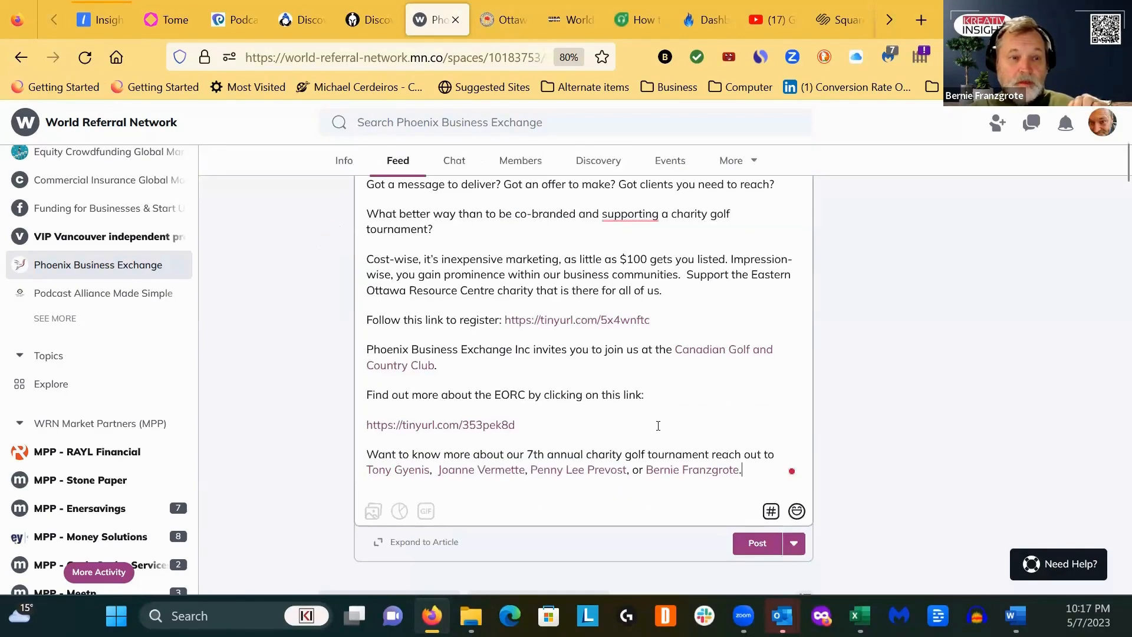
scroll(666, 419, down, 2)
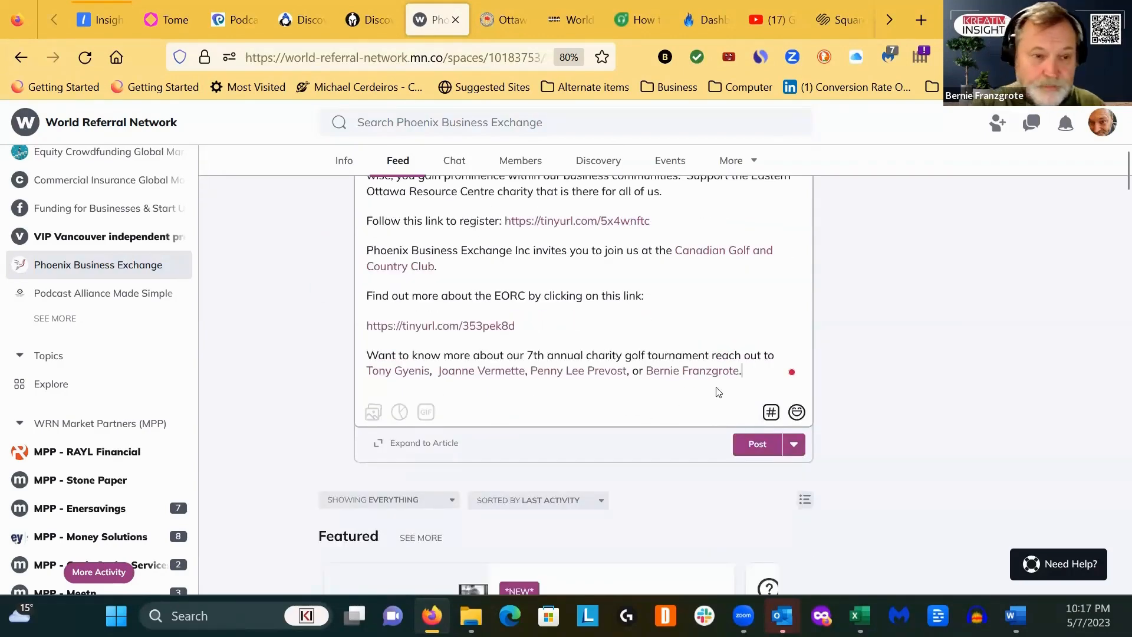
key(Return)
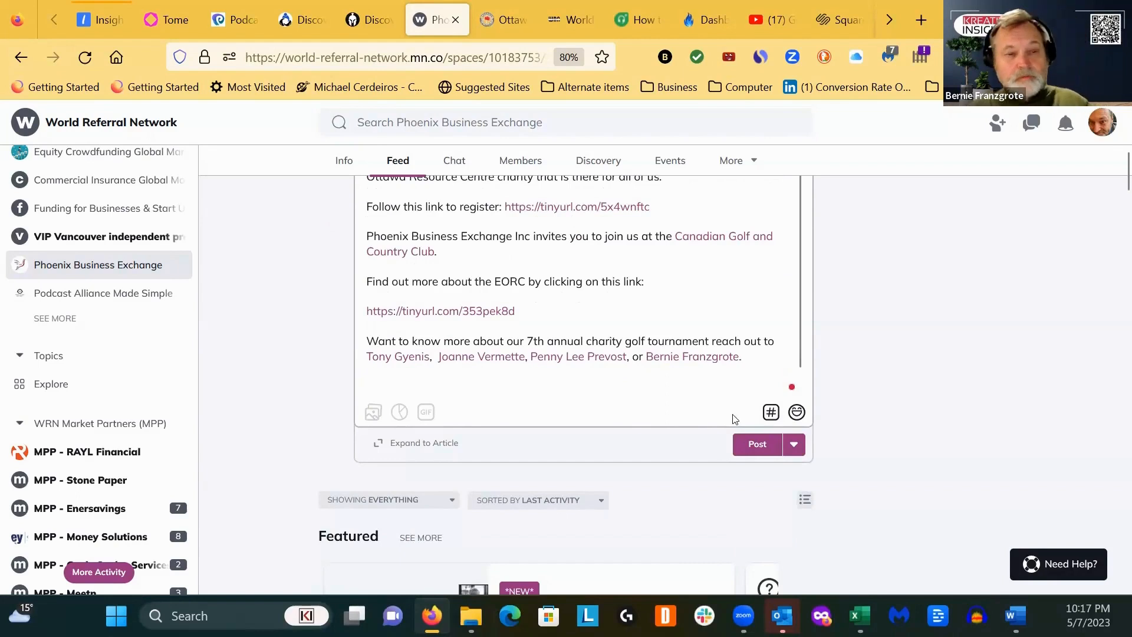
click(771, 413)
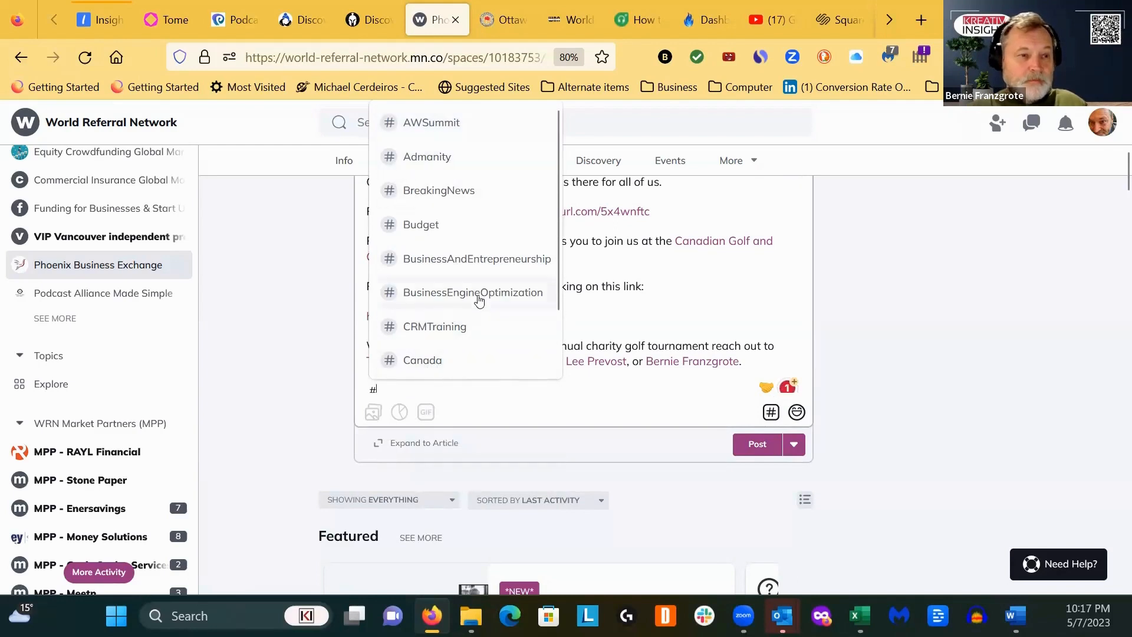
scroll(475, 302, down, 2)
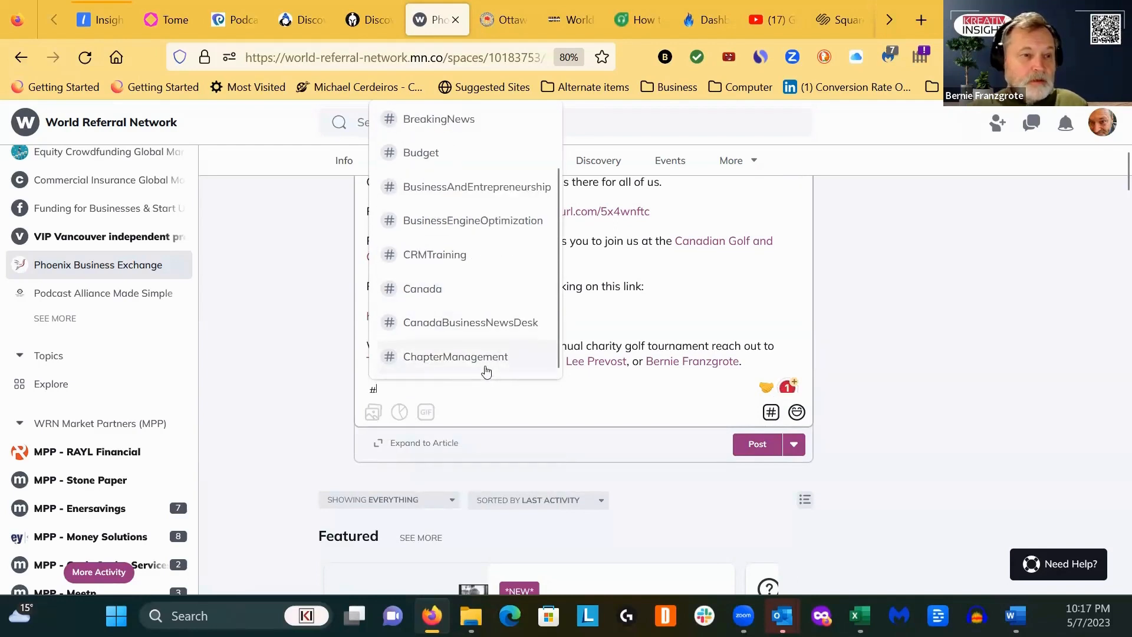
scroll(483, 354, up, 4)
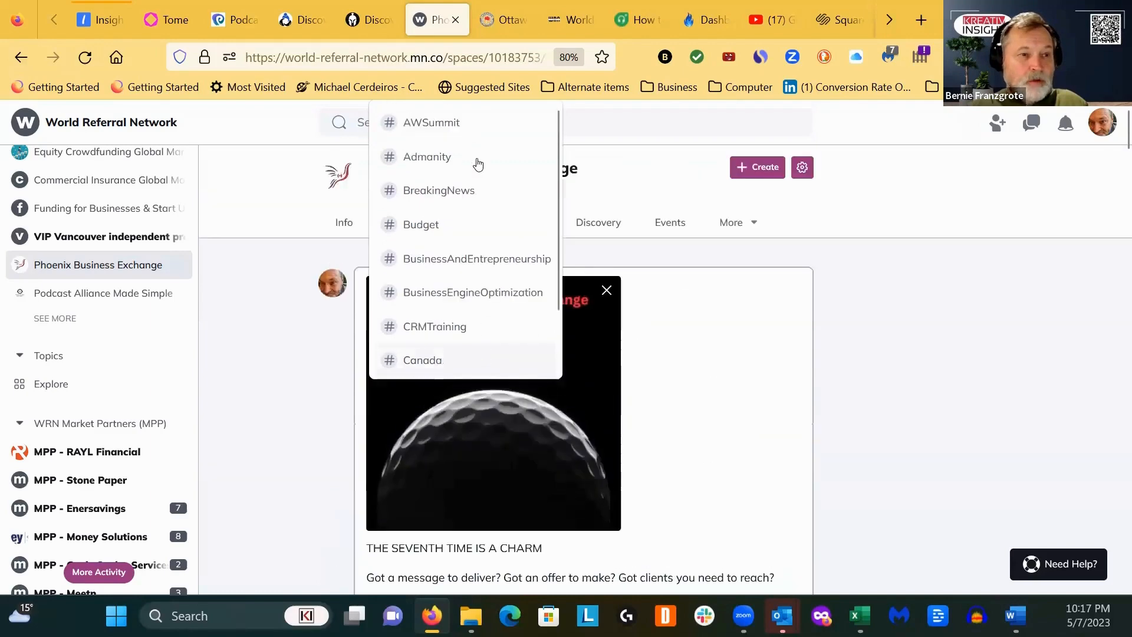
click(475, 158)
scroll(703, 366, down, 5)
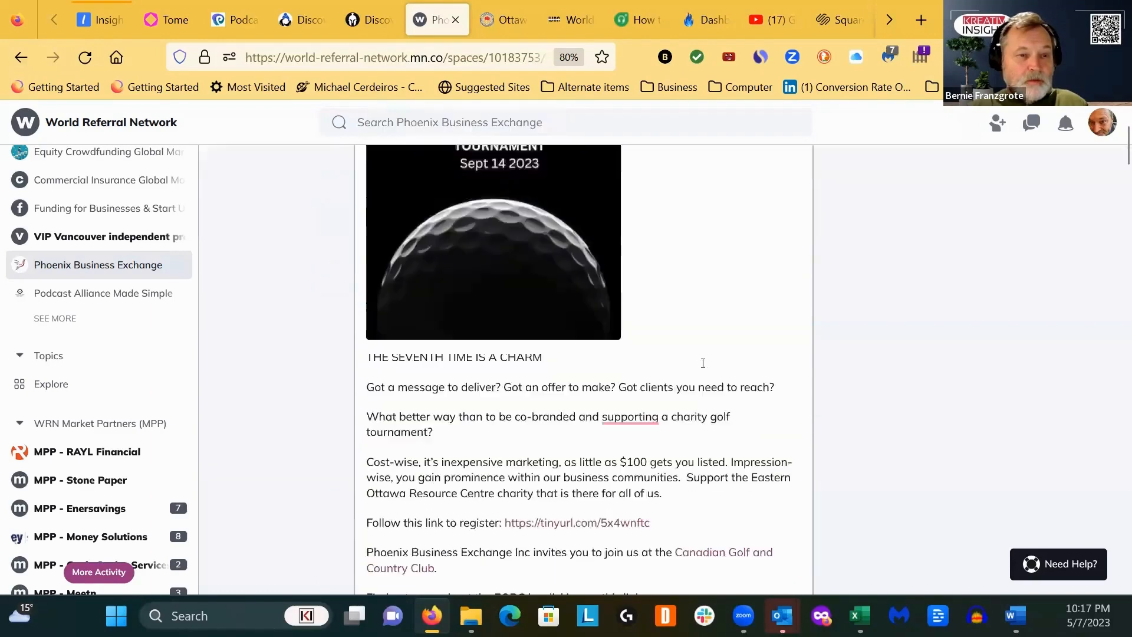
scroll(719, 439, down, 4)
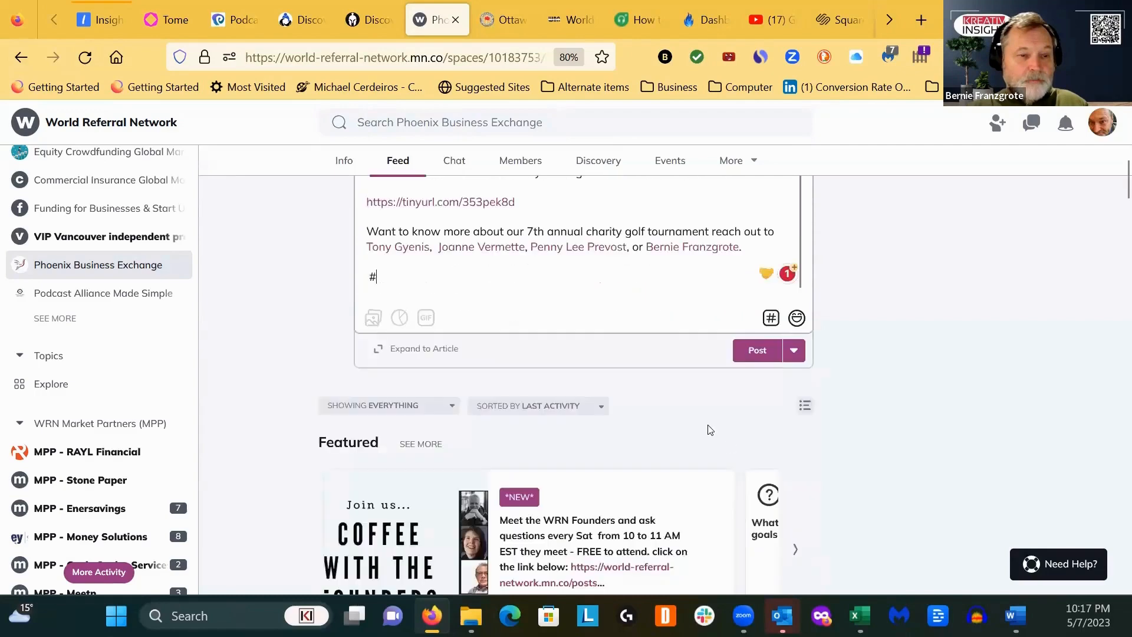
- Switch the golf tournament post from immediate to scheduled posting and set its date to 05/08/2023
scroll(648, 395, up, 2)
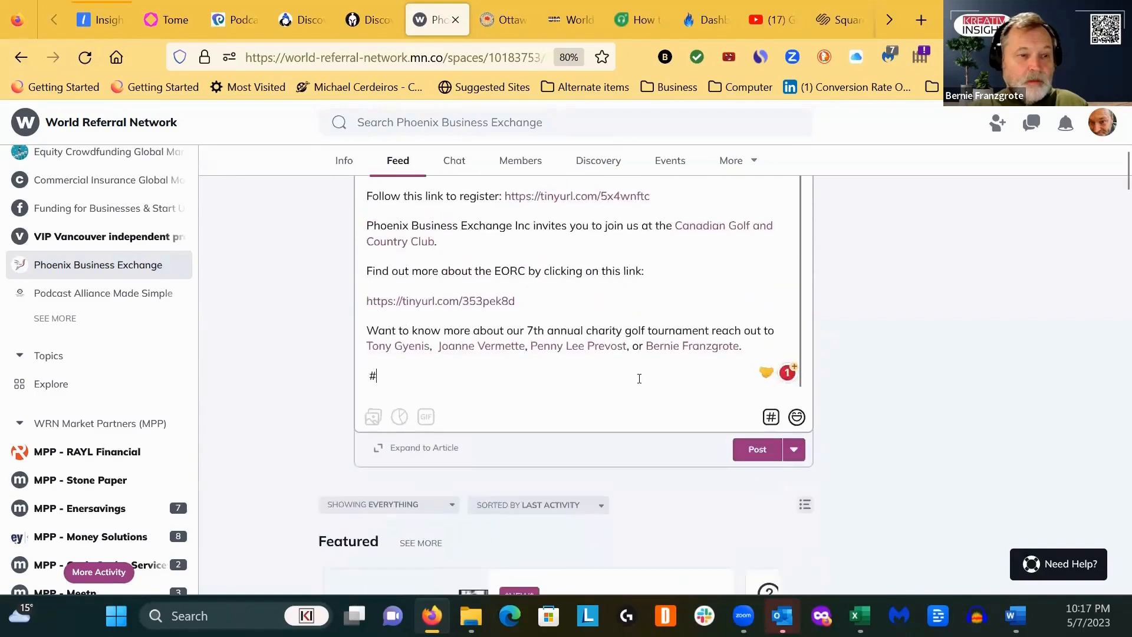
click(793, 452)
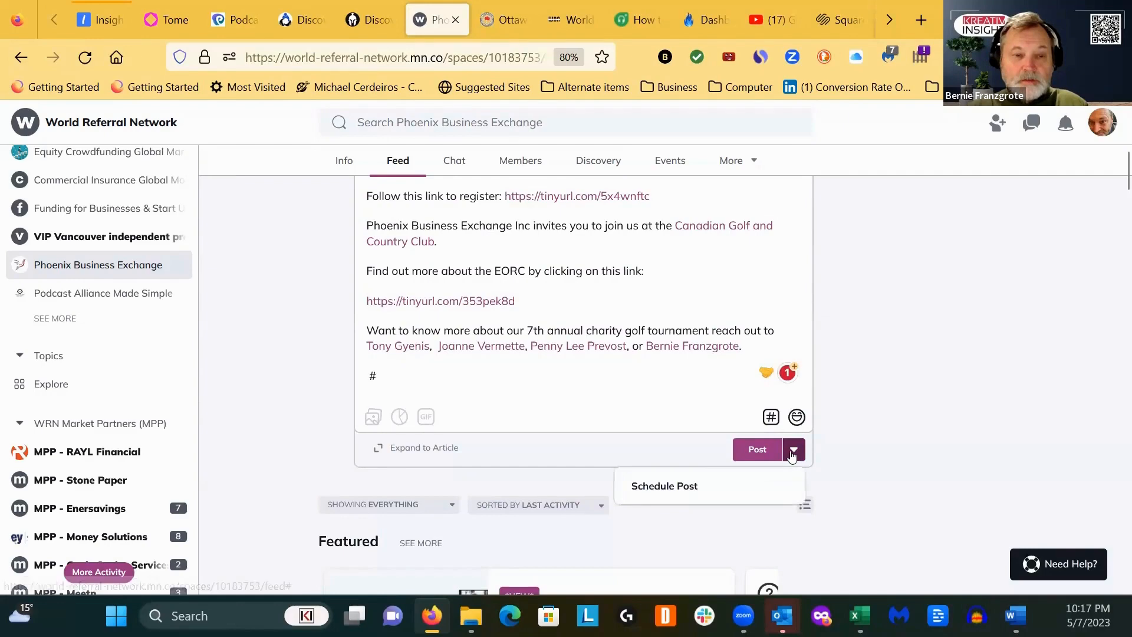
click(655, 486)
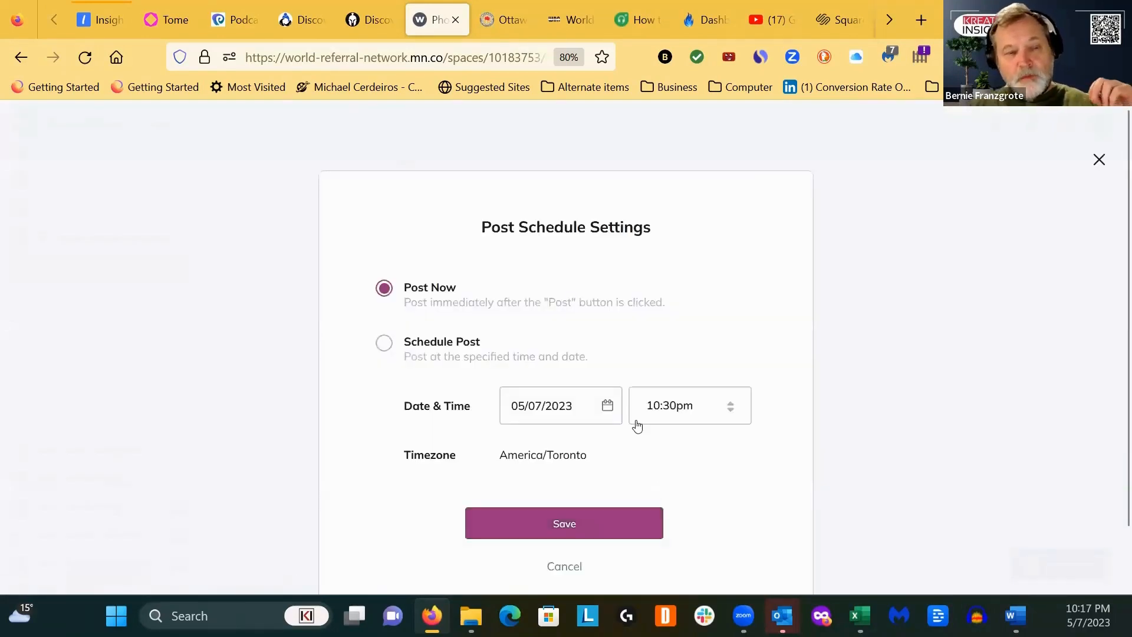
click(384, 343)
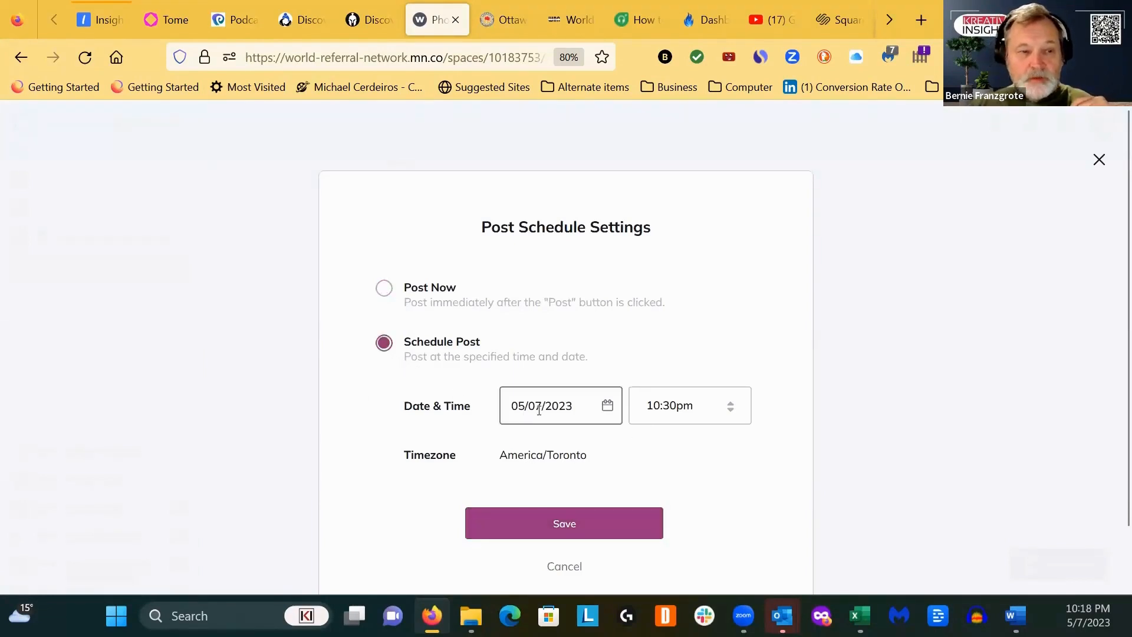
click(541, 406)
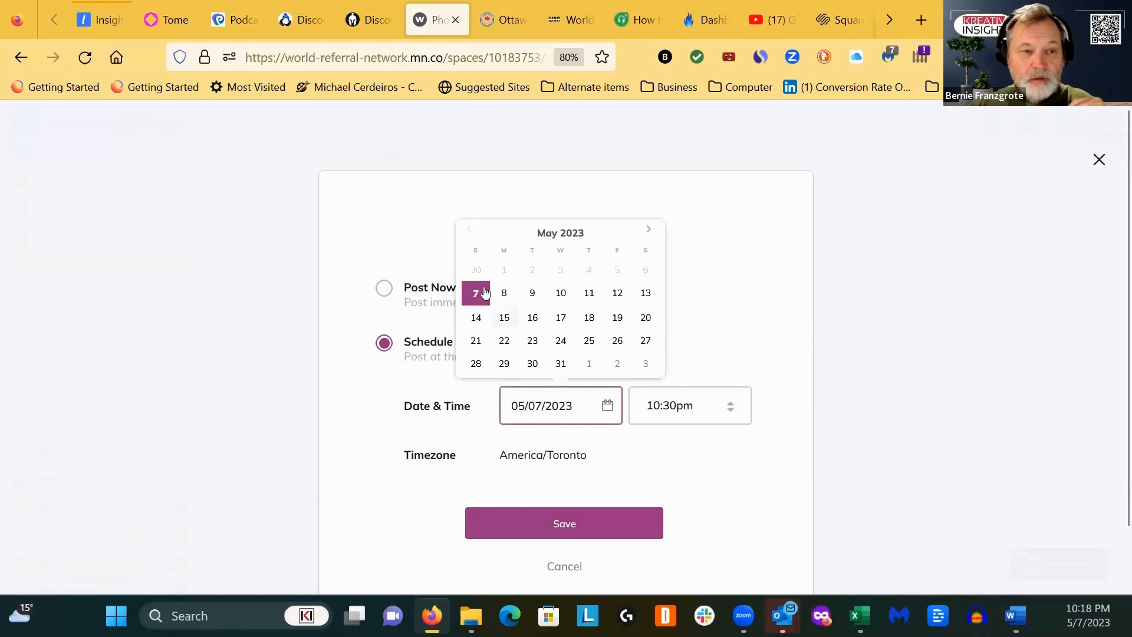
click(503, 298)
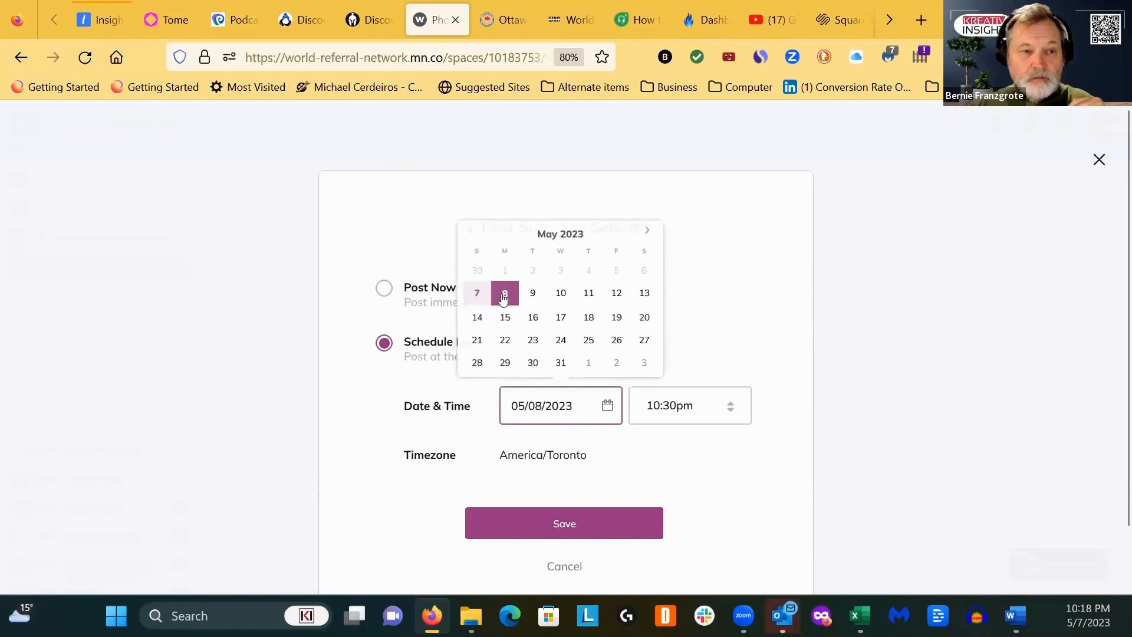
- Set the scheduled posting time to 7:45am and save the schedule settings
click(684, 408)
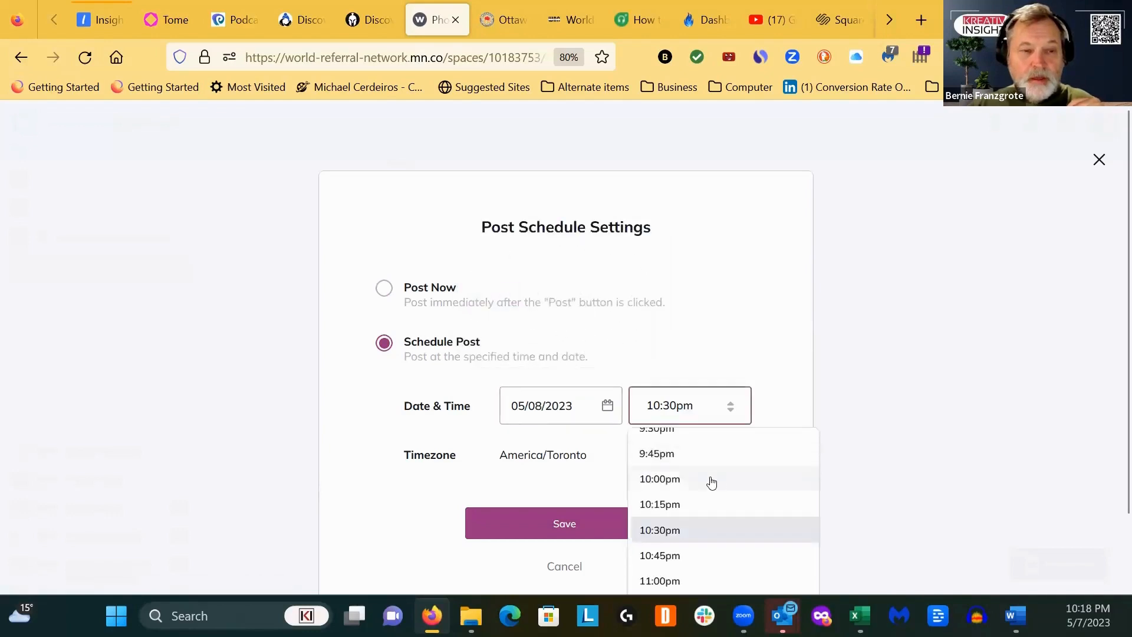
scroll(709, 479, up, 2)
scroll(709, 482, up, 12)
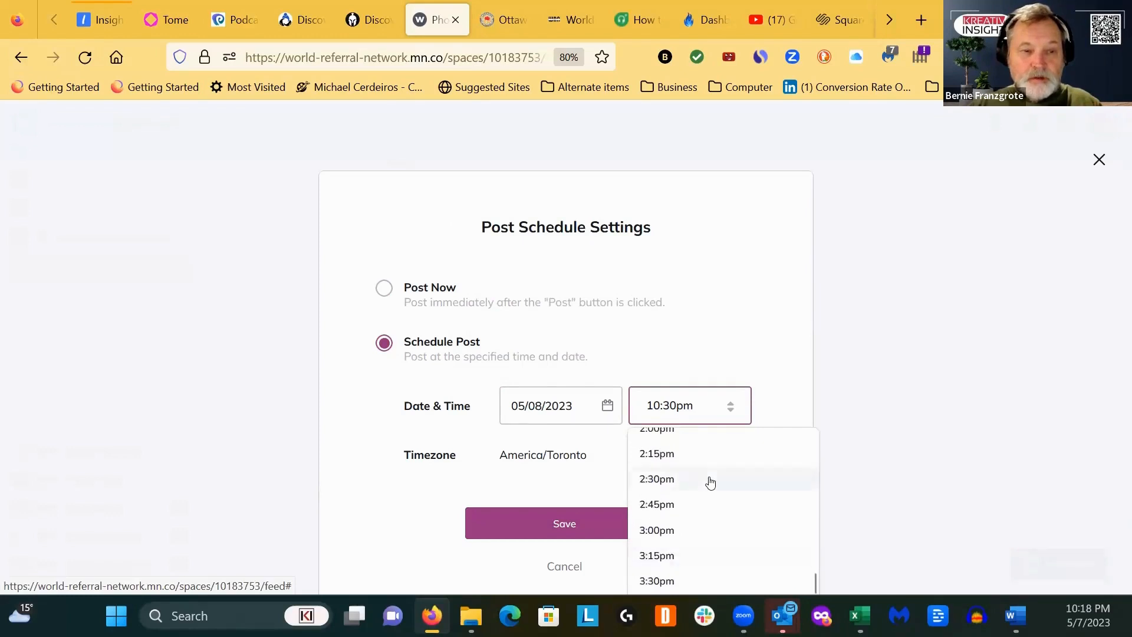
scroll(709, 482, up, 4)
scroll(710, 482, up, 4)
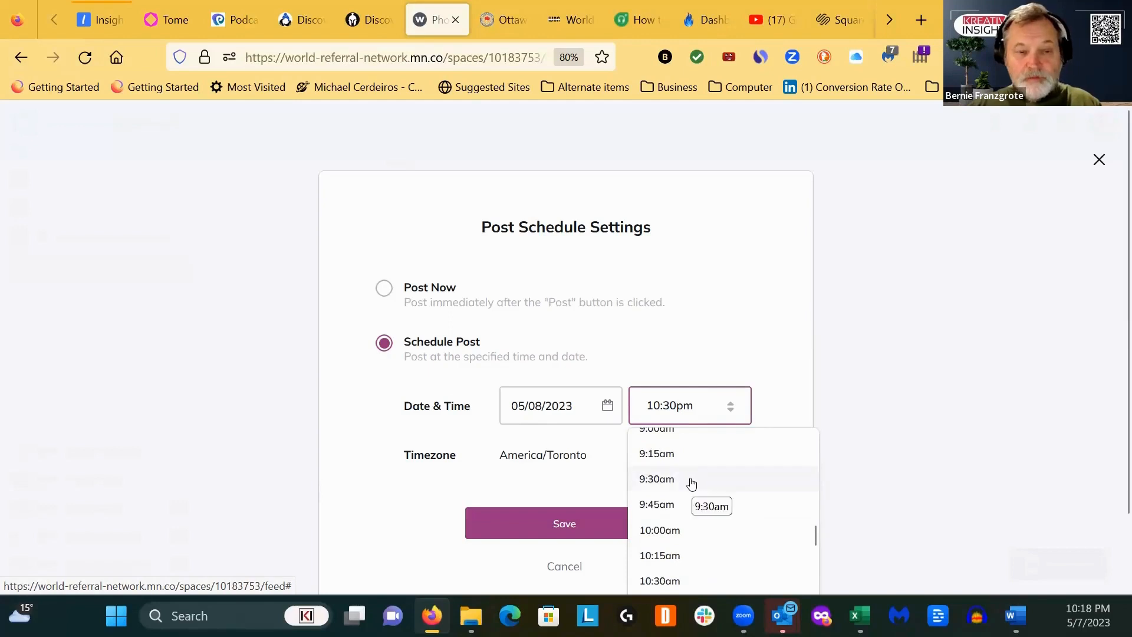
scroll(691, 486, up, 3)
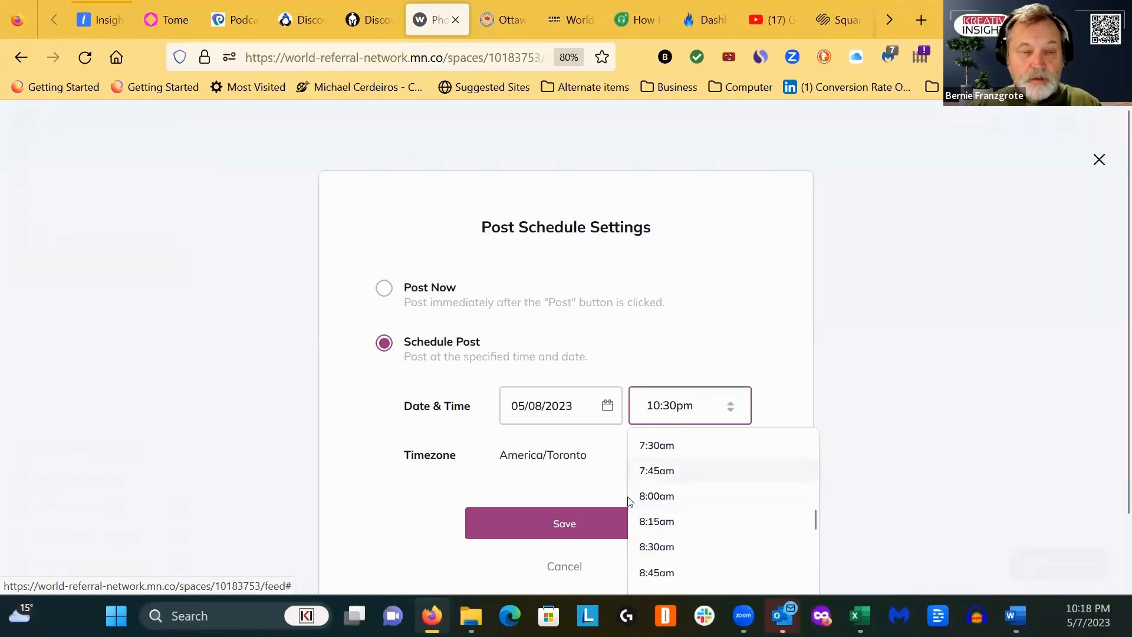
click(656, 472)
click(583, 537)
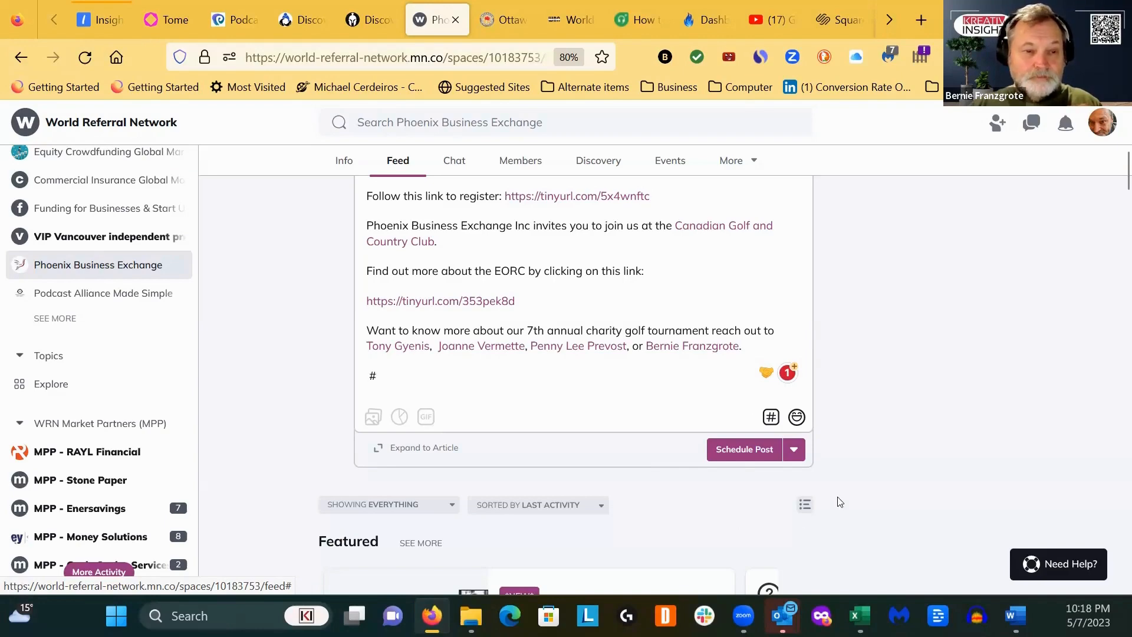
- Review and submit the scheduled post, posting anyway despite the mentioned non-member, and choose to notify all members when it goes live
scroll(836, 504, up, 2)
scroll(835, 504, up, 8)
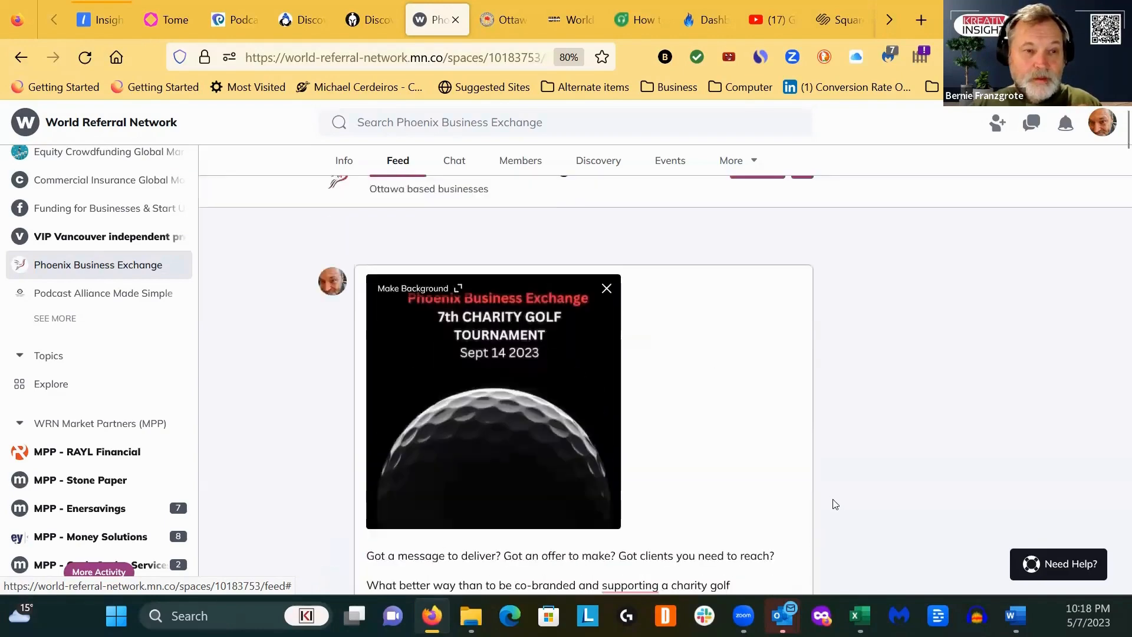
scroll(836, 504, down, 10)
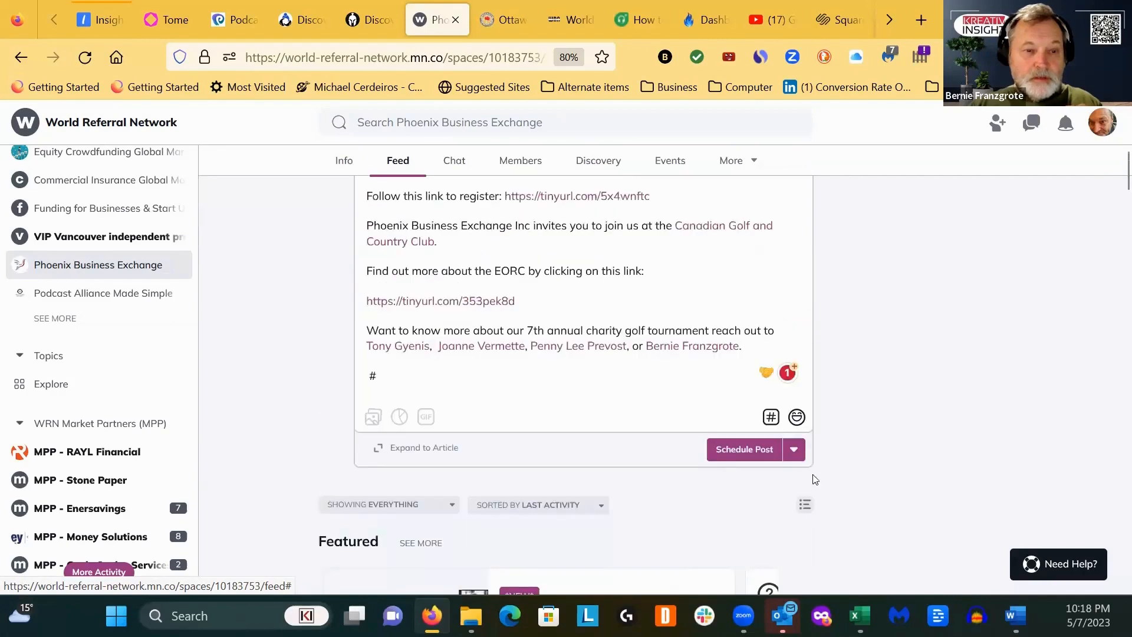
click(742, 452)
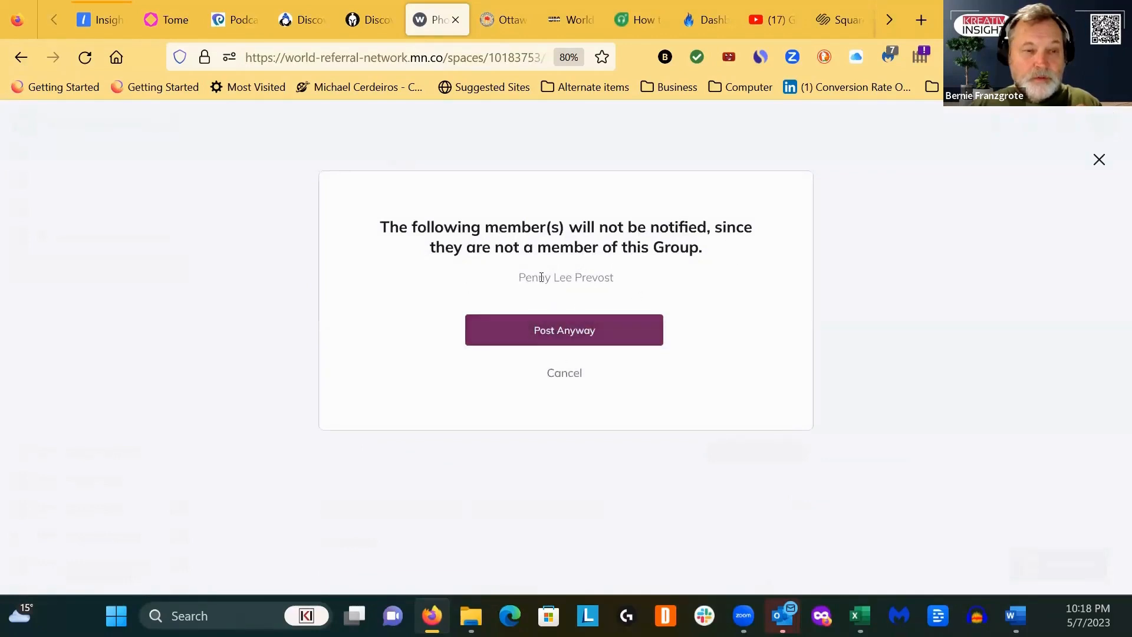
click(567, 335)
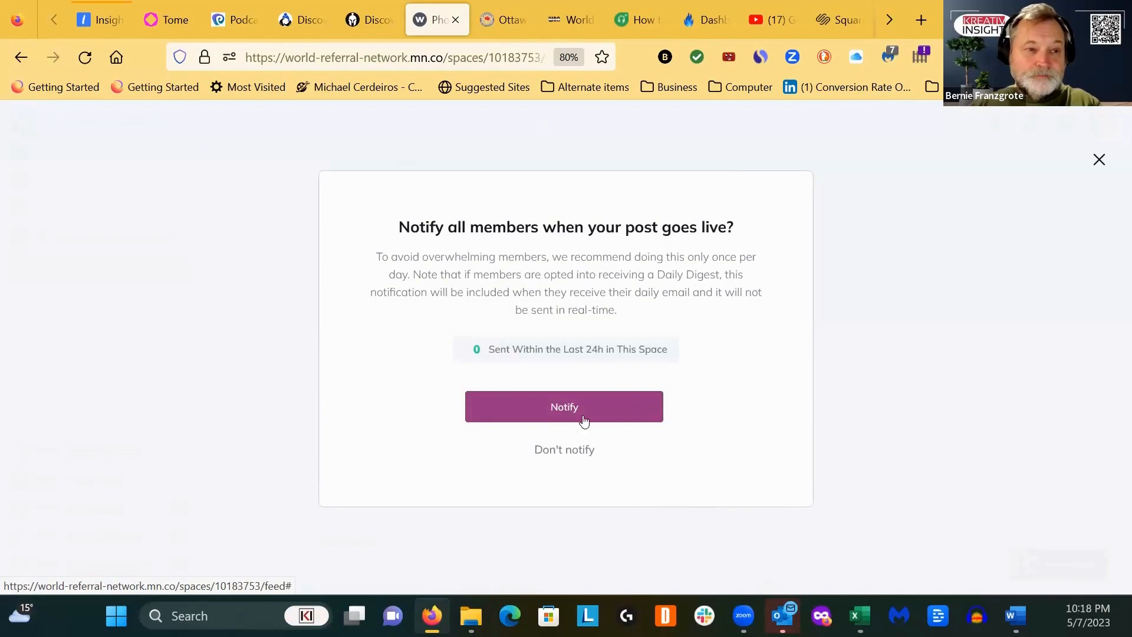
click(566, 410)
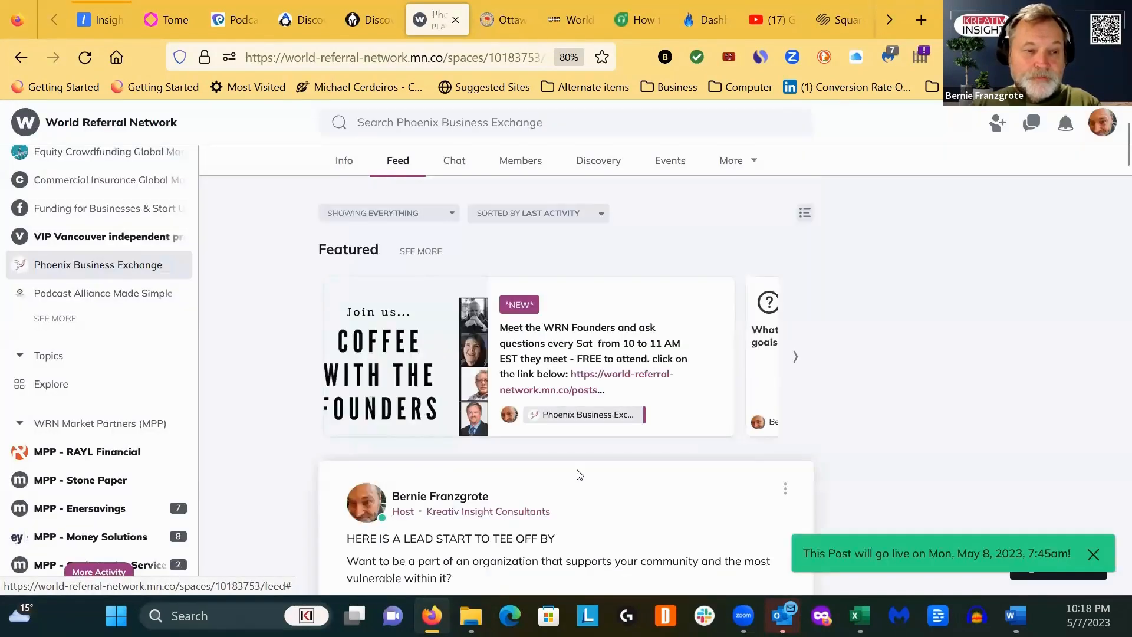
- Create a new poll in the Phoenix Business Exchange feed and set its poll type to Multiple Choice
scroll(597, 482, up, 3)
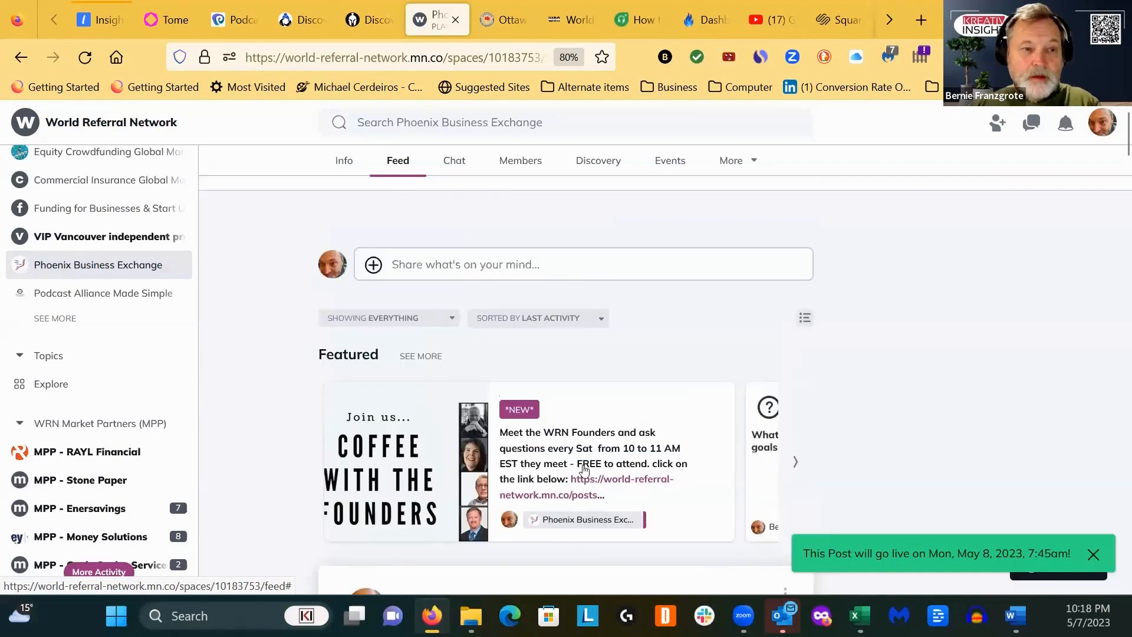
click(373, 285)
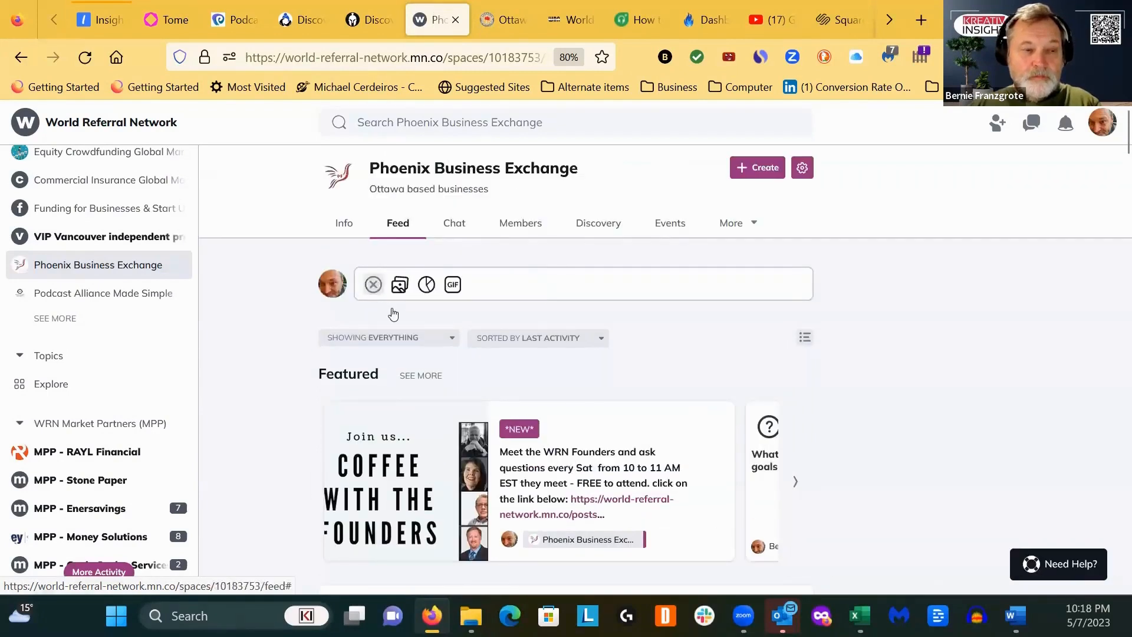
click(426, 286)
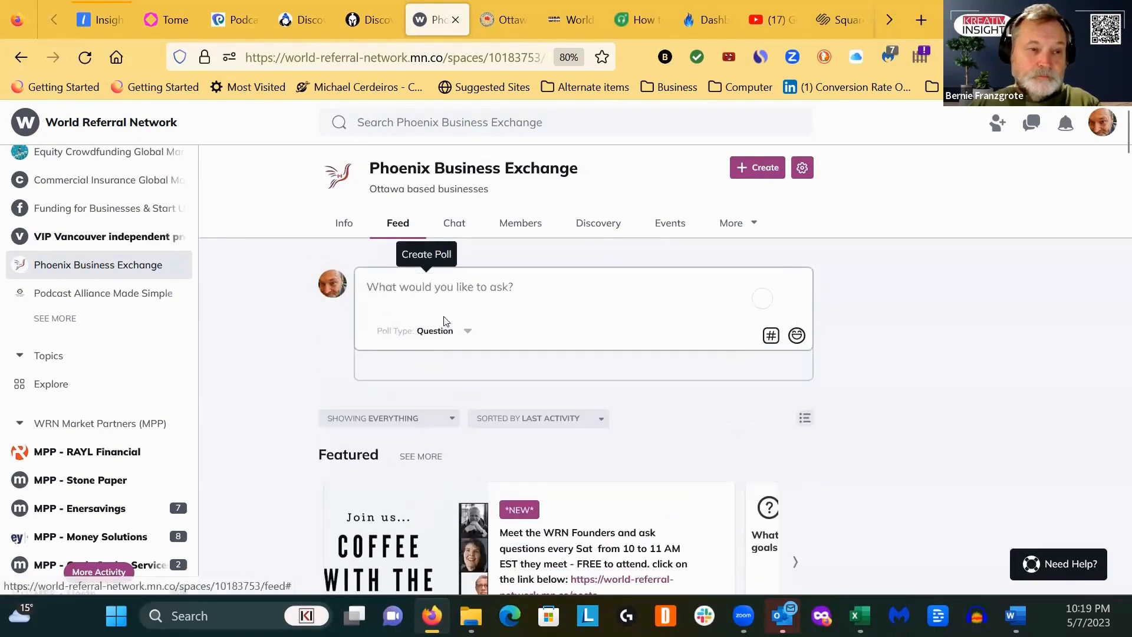
click(467, 334)
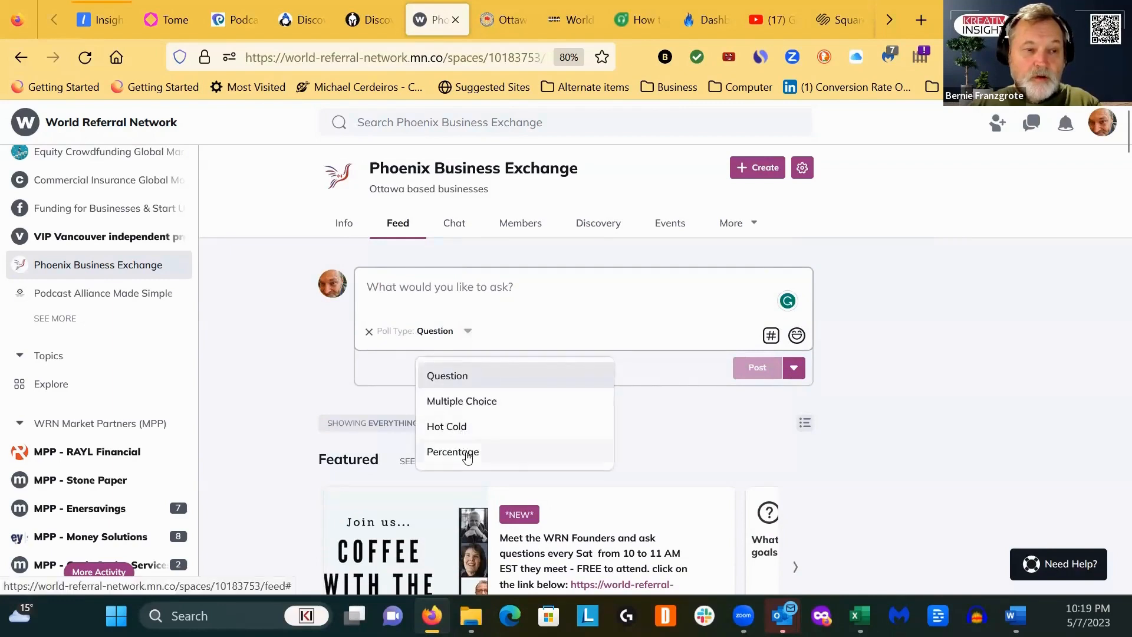
click(469, 404)
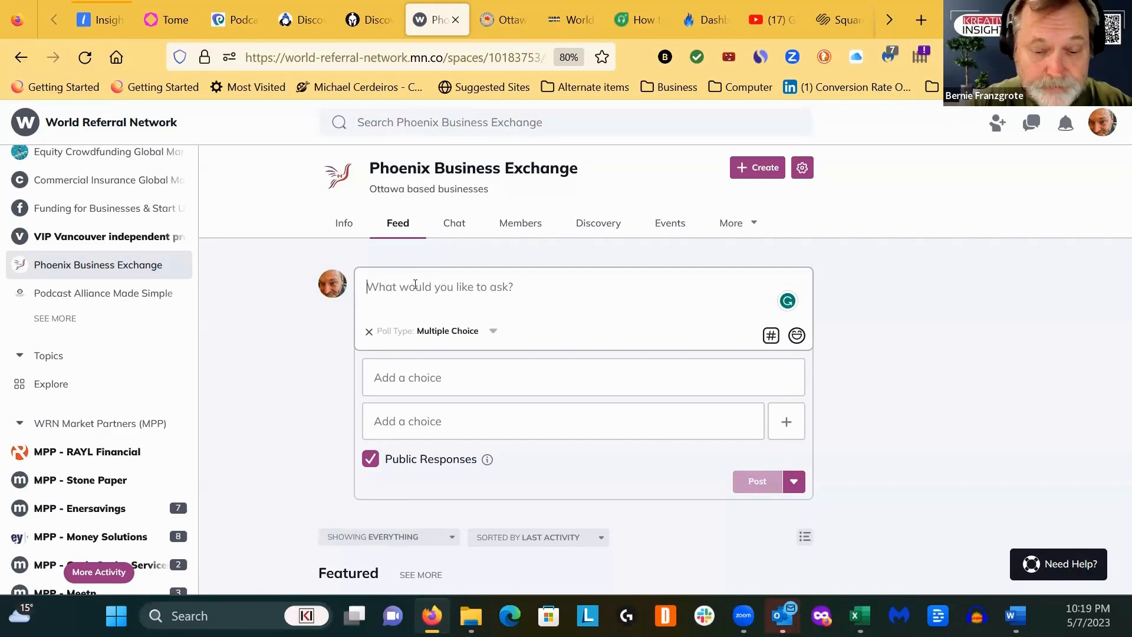
- Enter the poll question "What beverage do you like to start the day off with?" and remove the stray question mark
click(415, 285)
text(What)
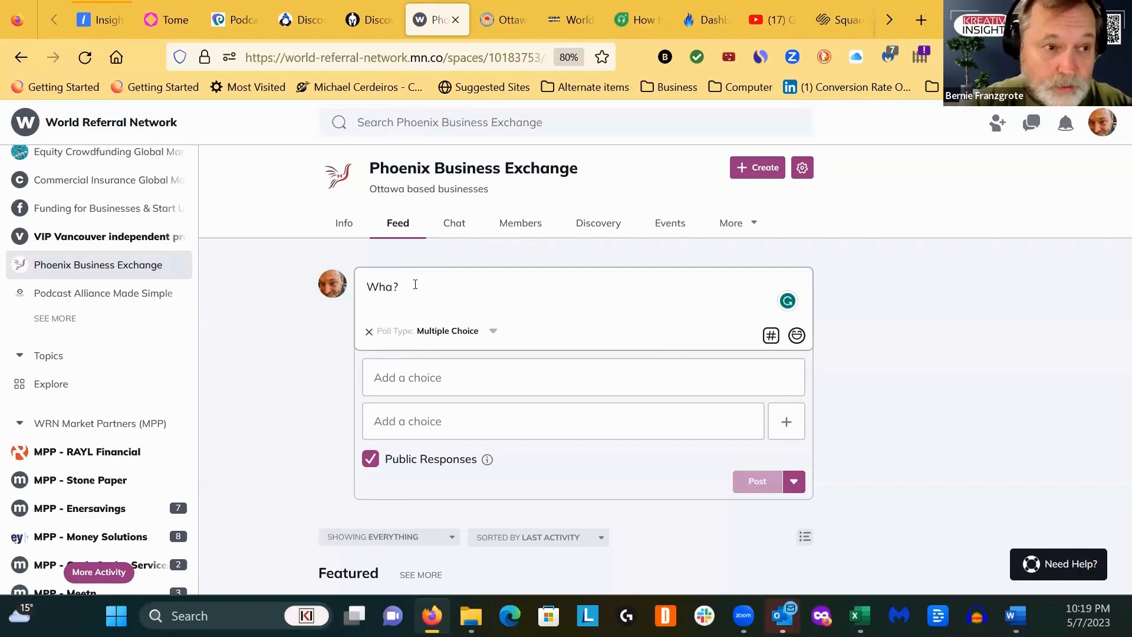
text( be)
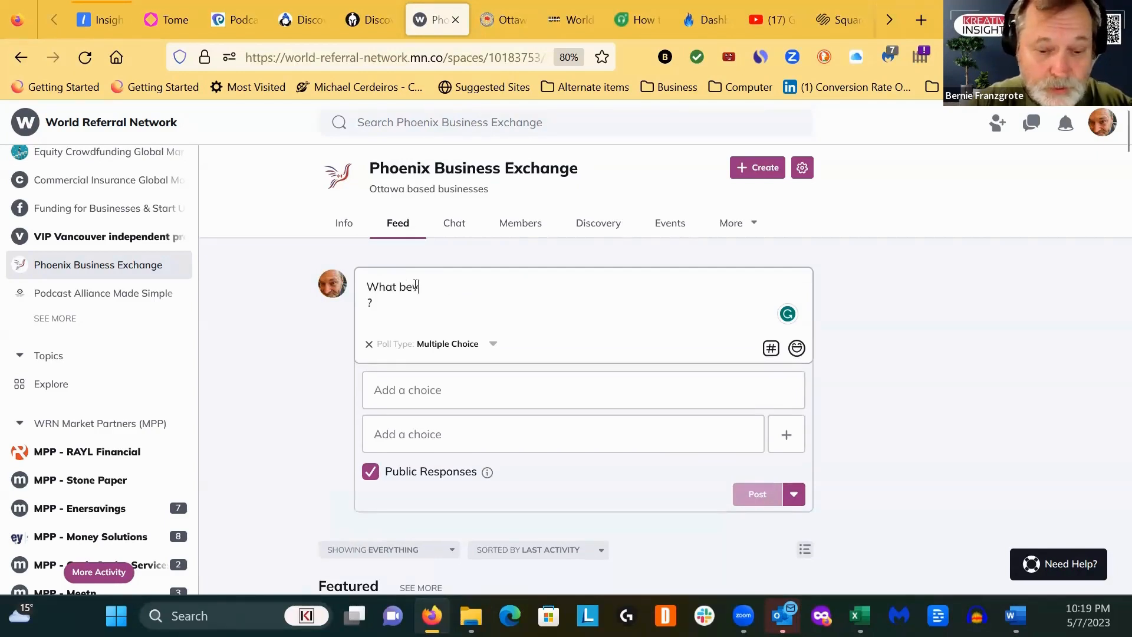
text(verage do)
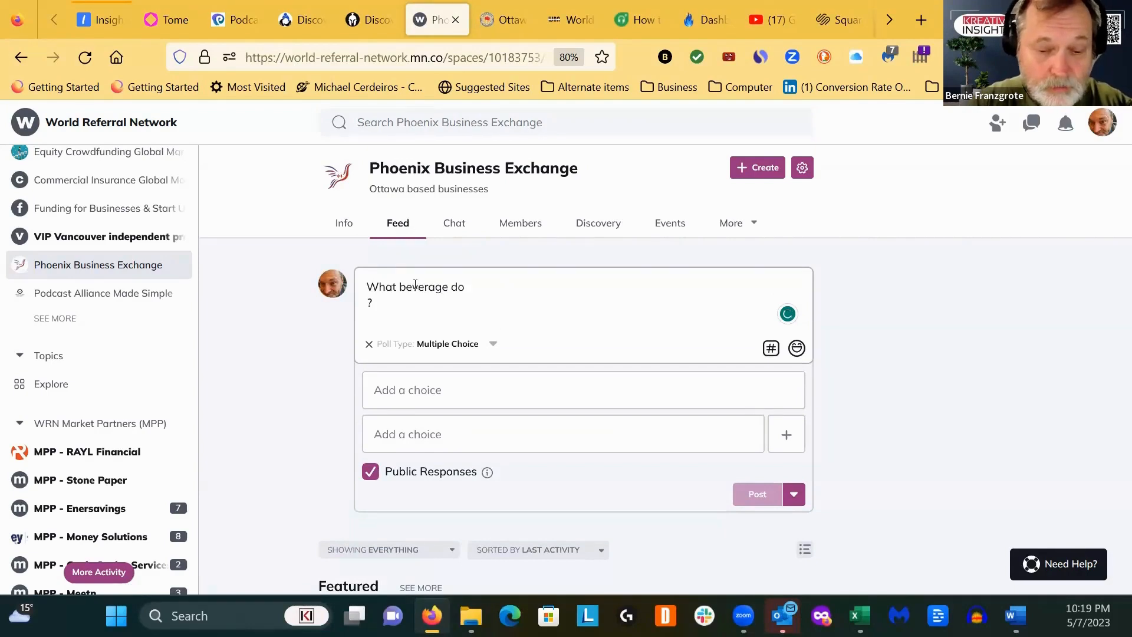
text( you like to stat)
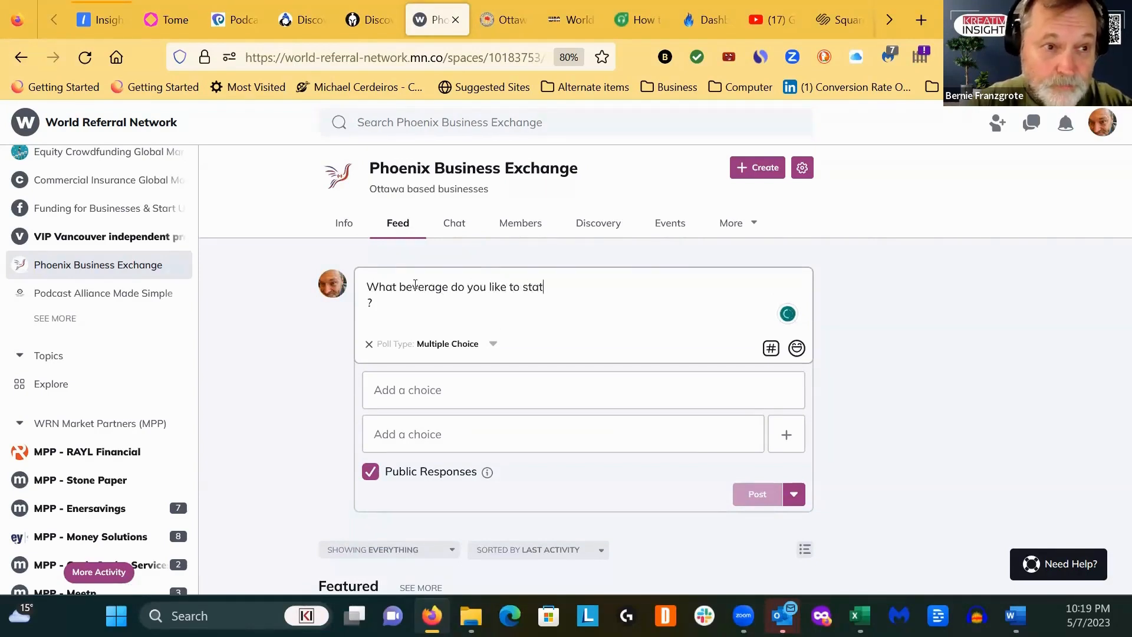
key(BackSpace)
text(rt the day)
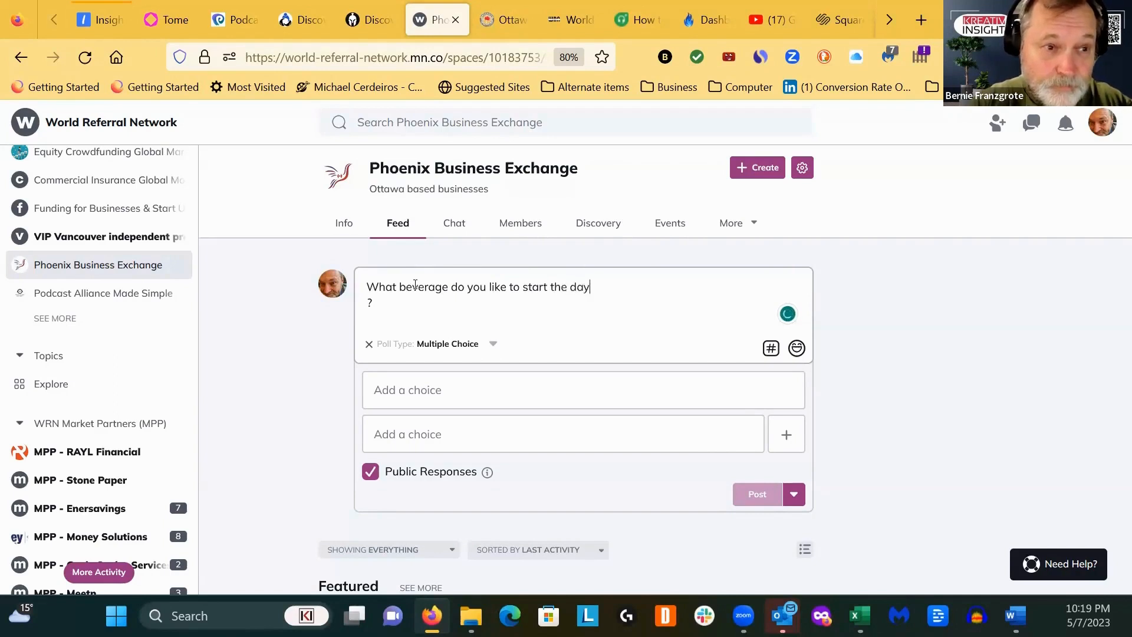
text( off wiot)
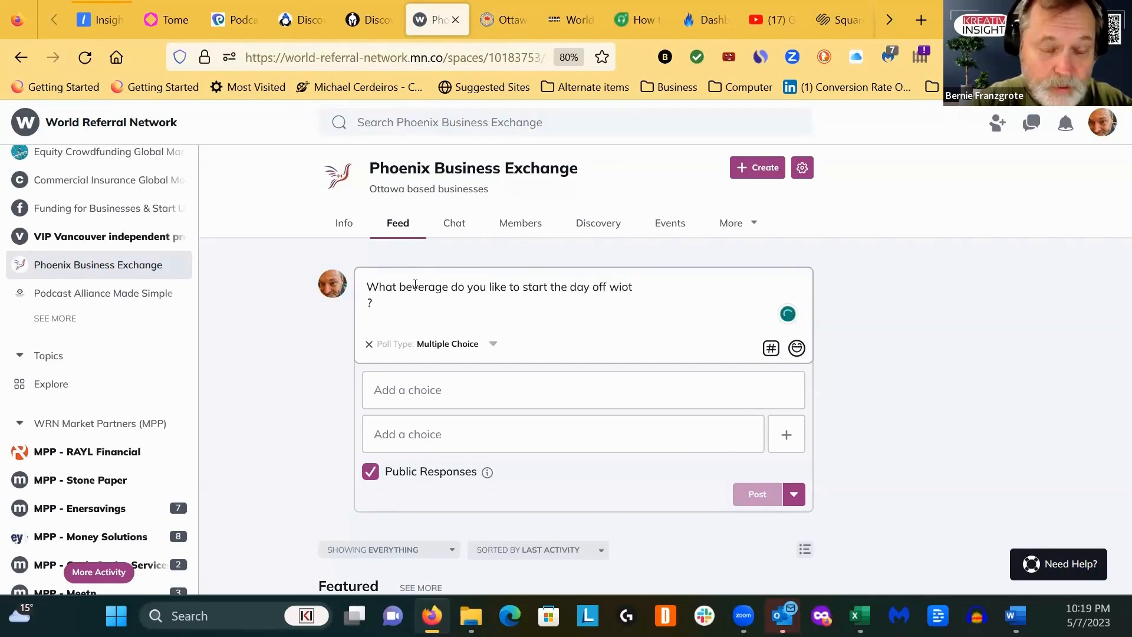
text(h)
key(BackSpace)
key(BackSpace)
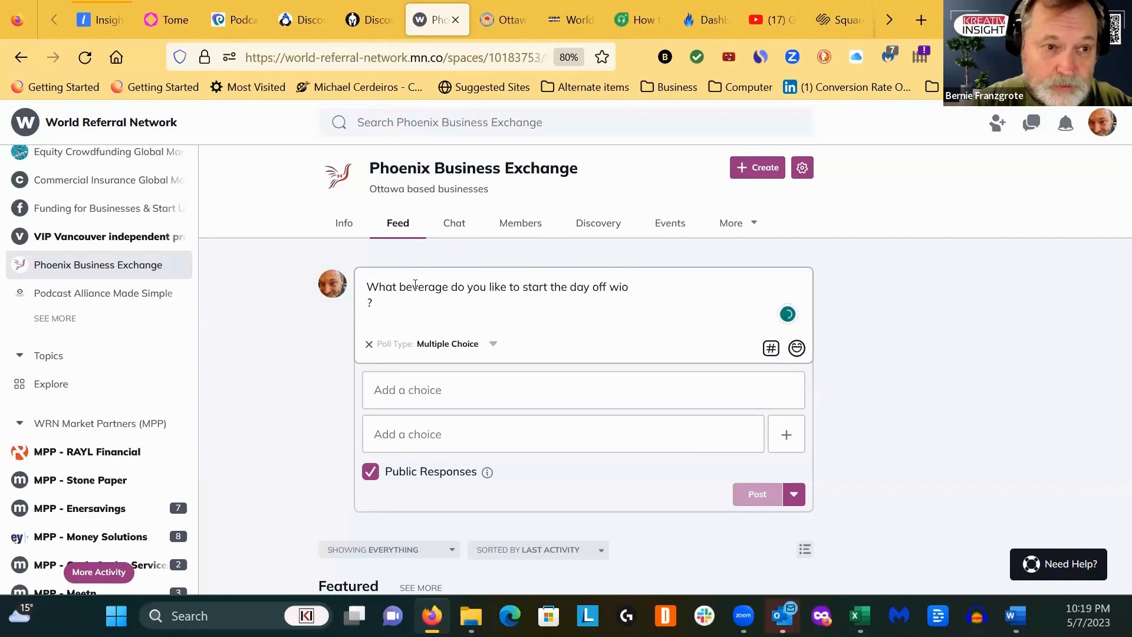
text(th)
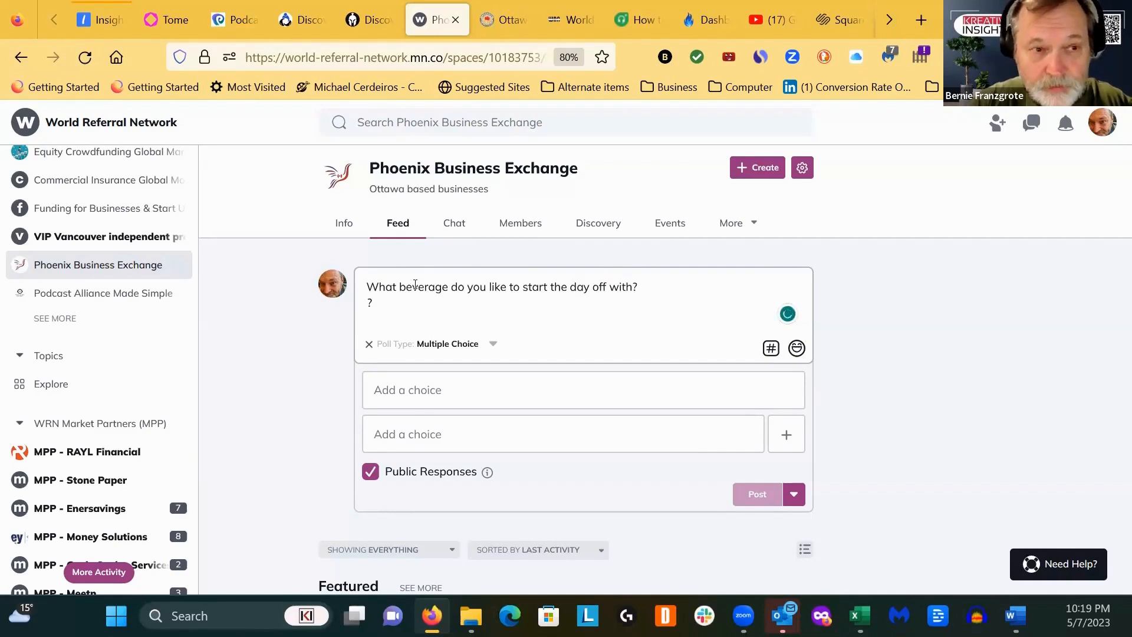
key(Delete)
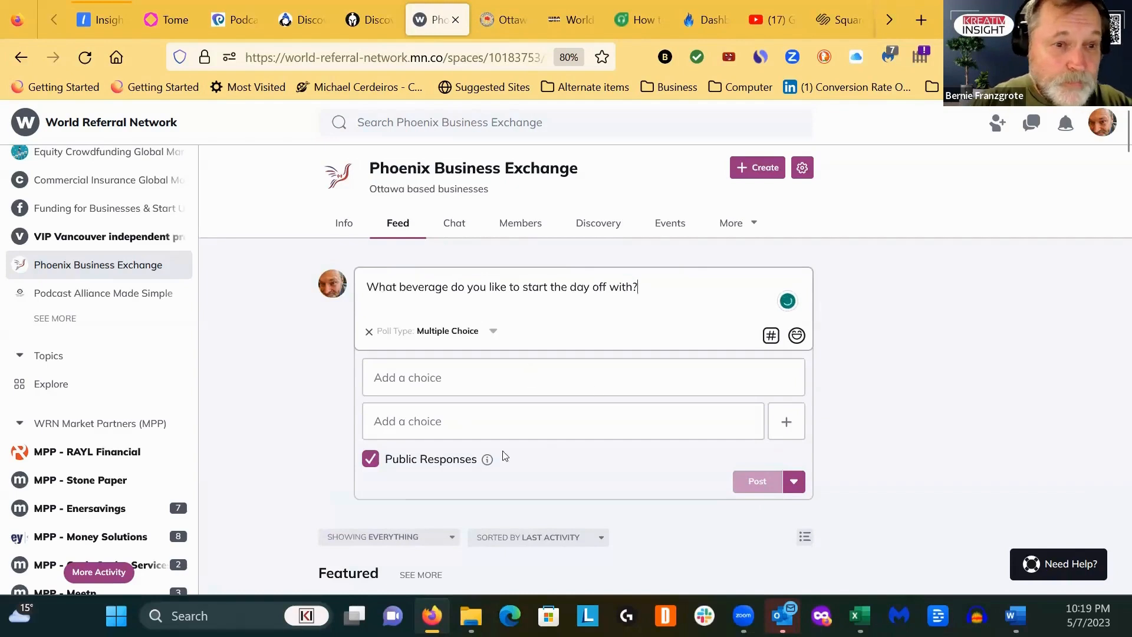
- Fill in the first two poll choices with Coffee and Smoothie
click(418, 374)
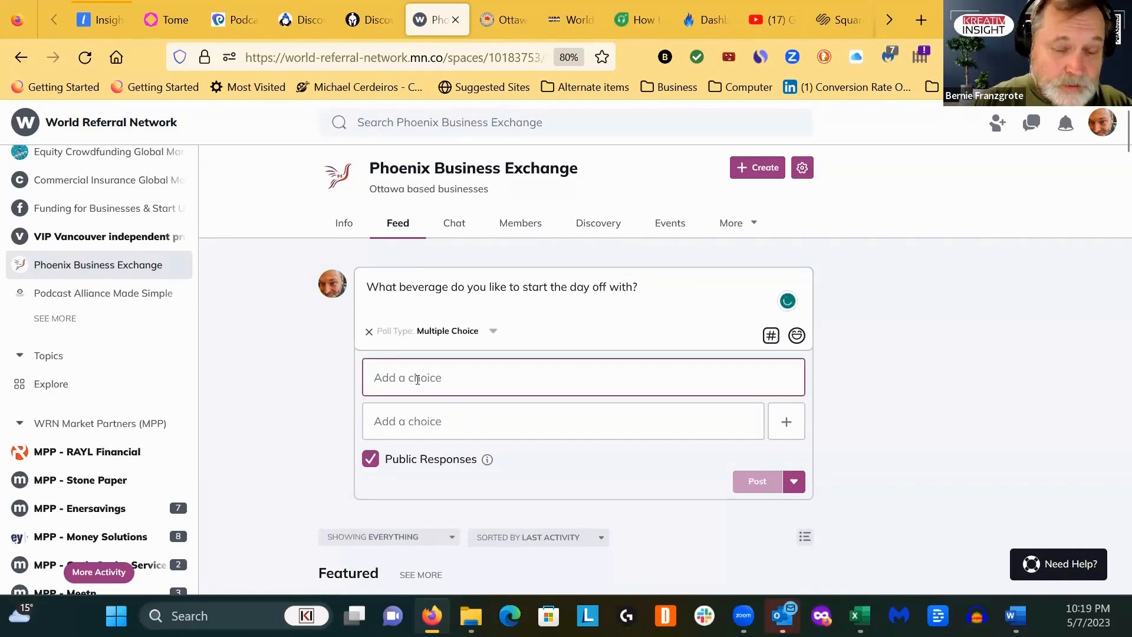
text(Coffee)
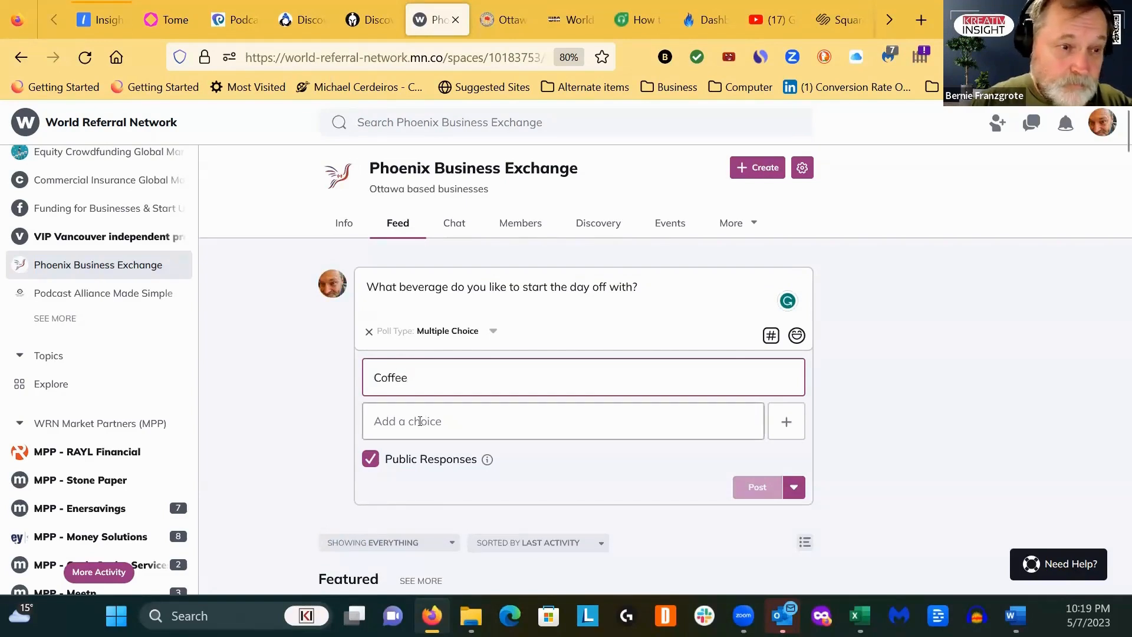
click(534, 429)
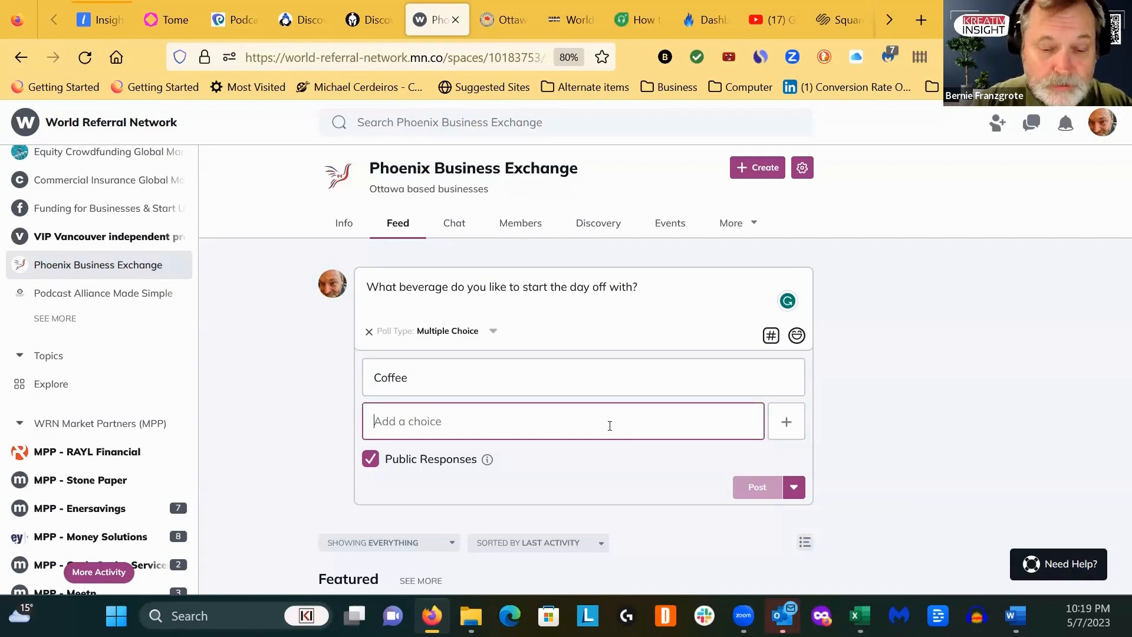
text(Nut)
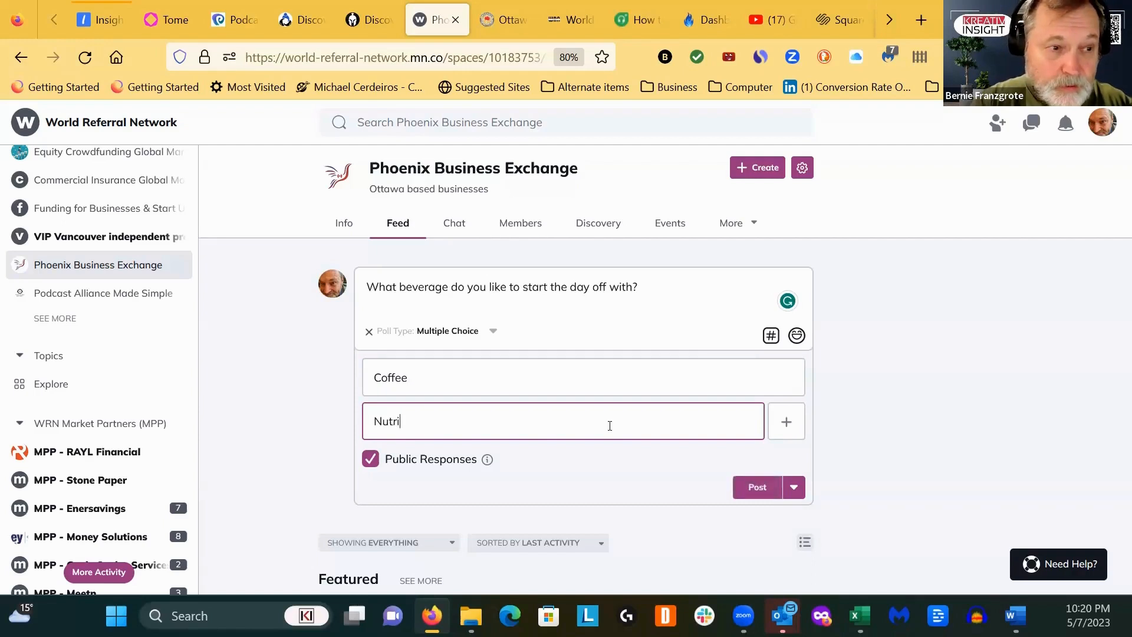
text(ri)
key(BackSpace)
key(BackSpace)
key(BackSpace)
key(BackSpace)
key(BackSpace)
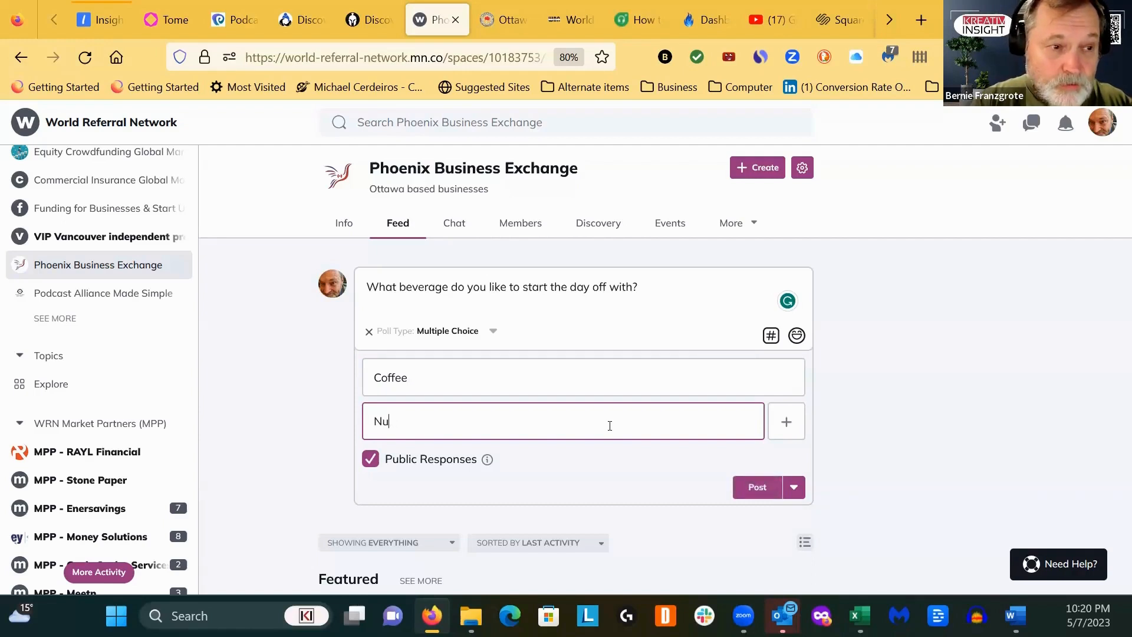
text(Smoothie)
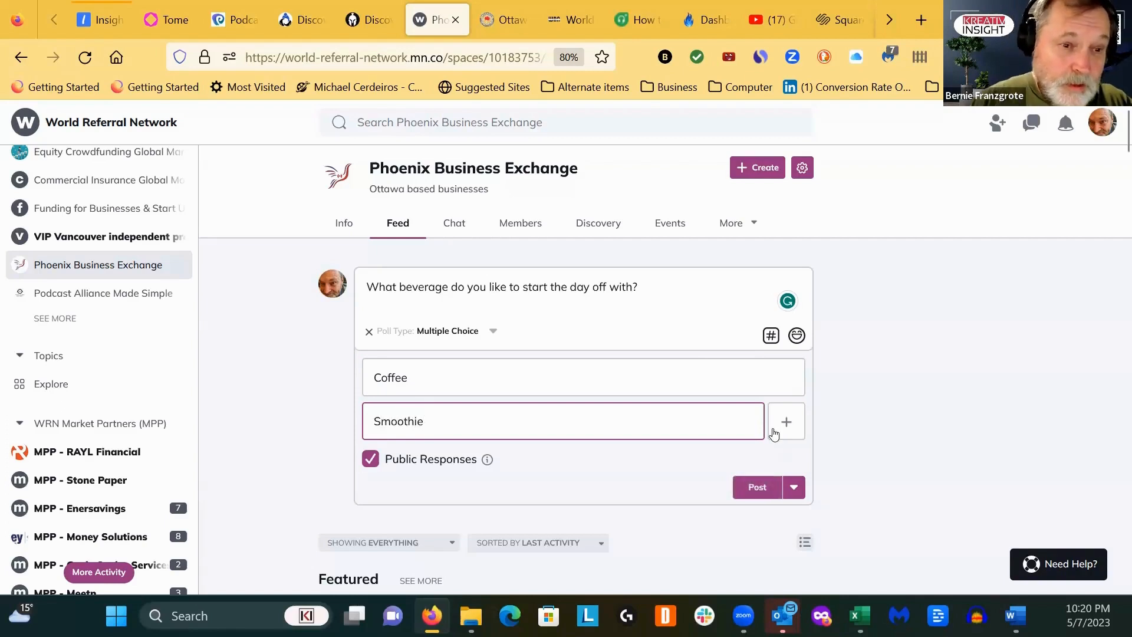
- Add two more choices to the poll, PureTrim Cardio 9 and Water
click(785, 421)
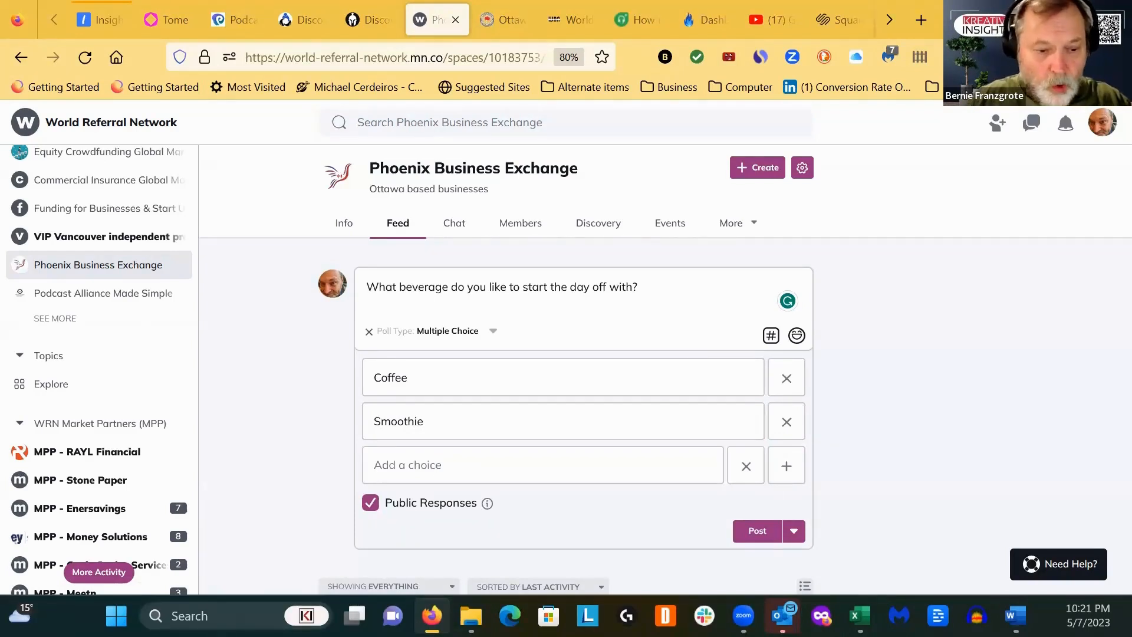
click(378, 456)
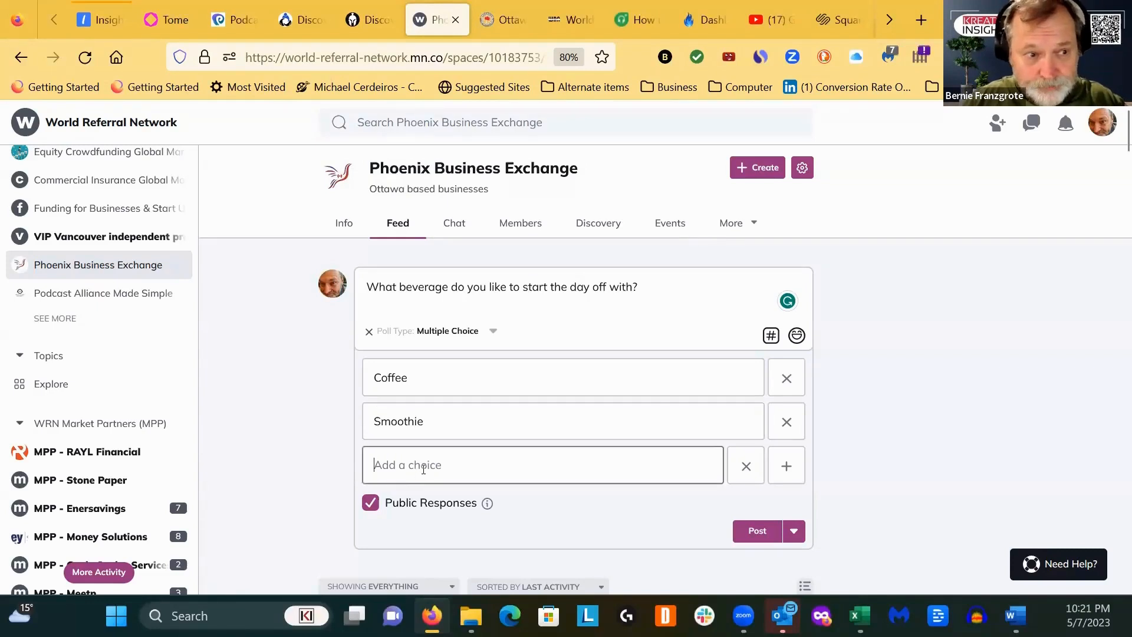
text(Pur)
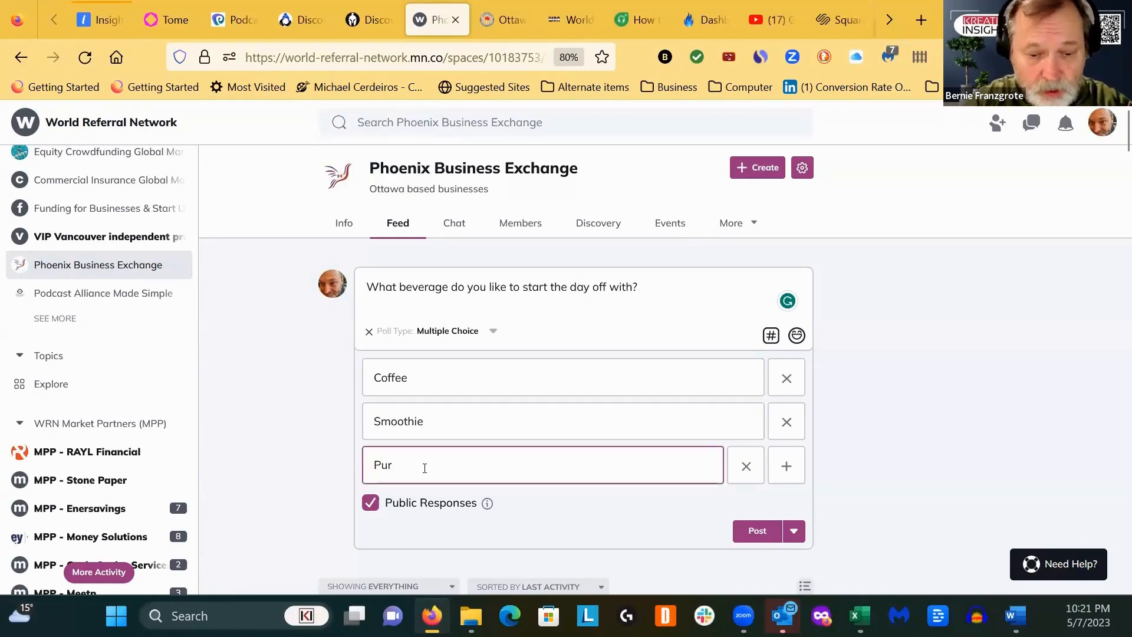
text(eTrim )
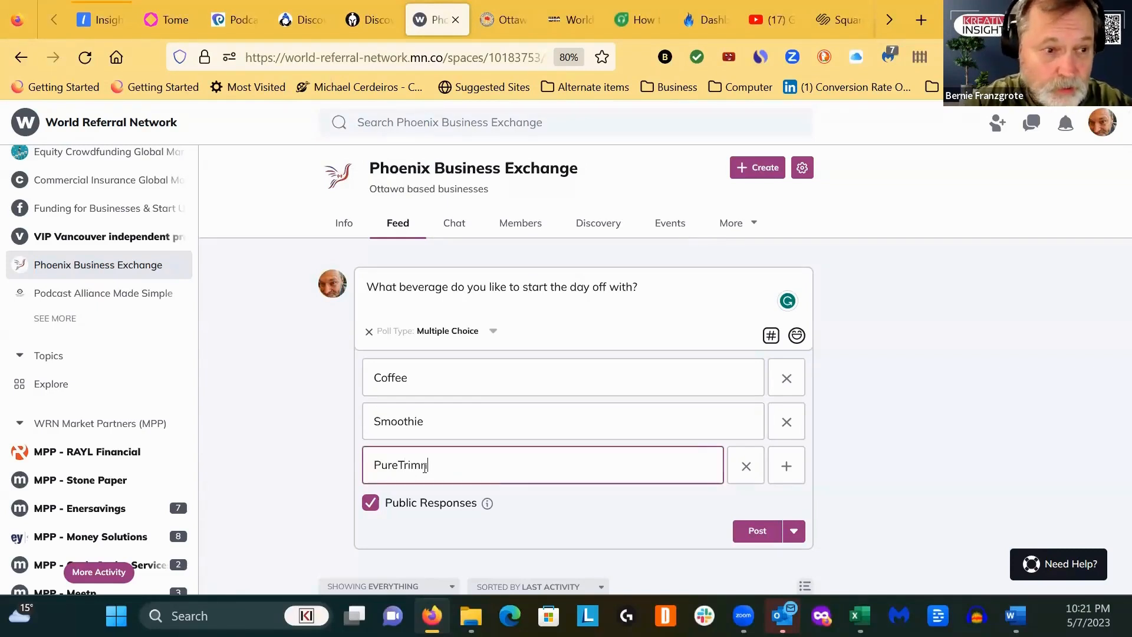
text(Card)
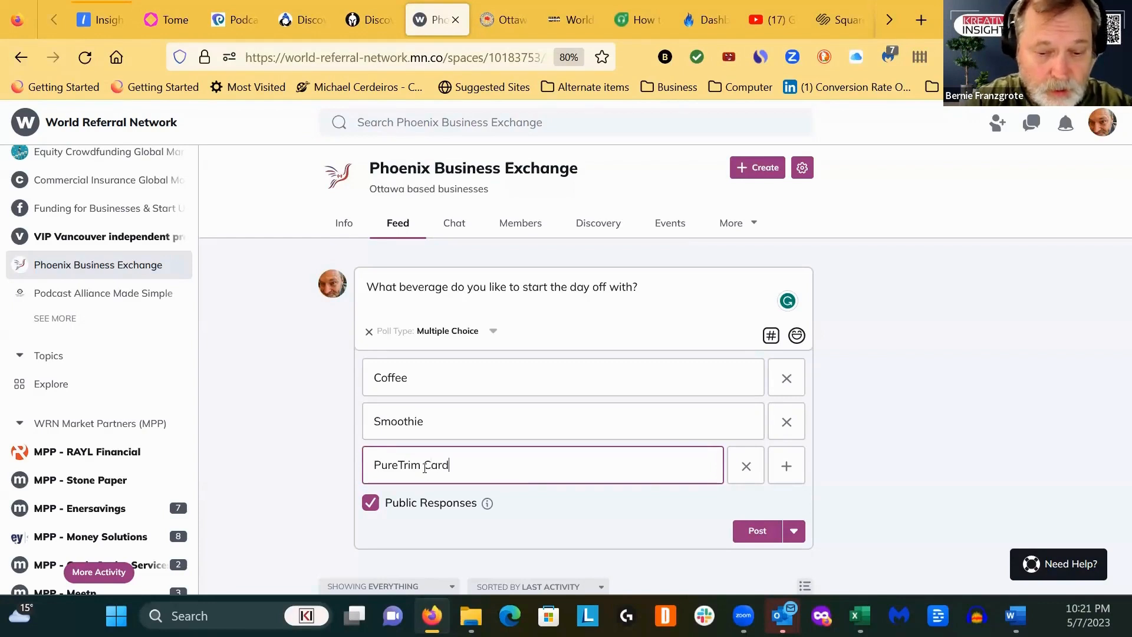
text(io 9)
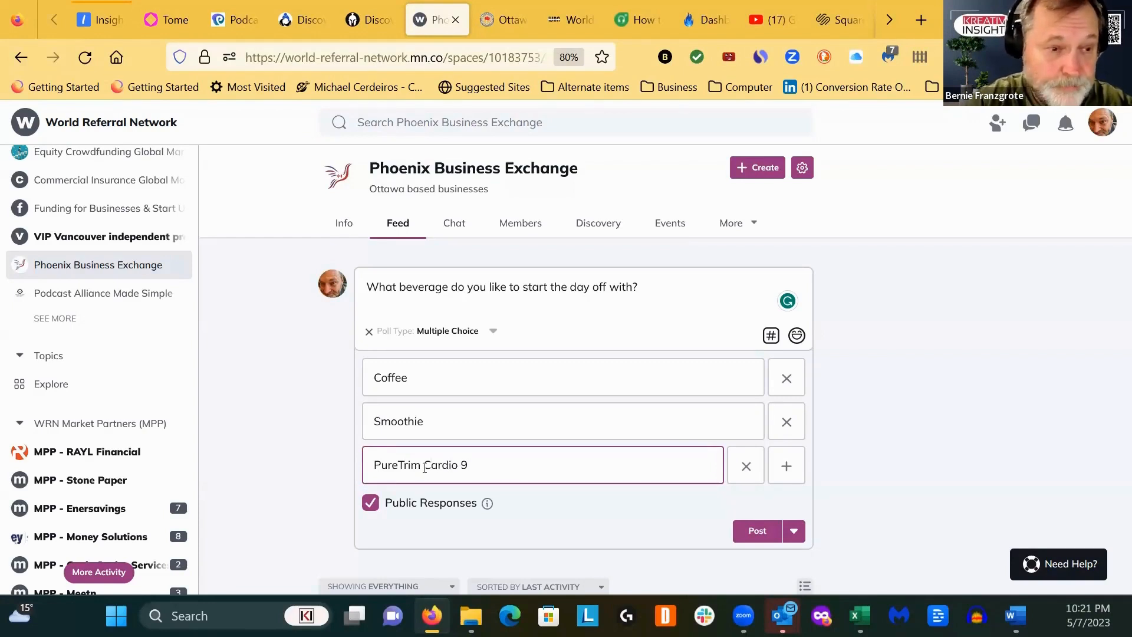
click(786, 470)
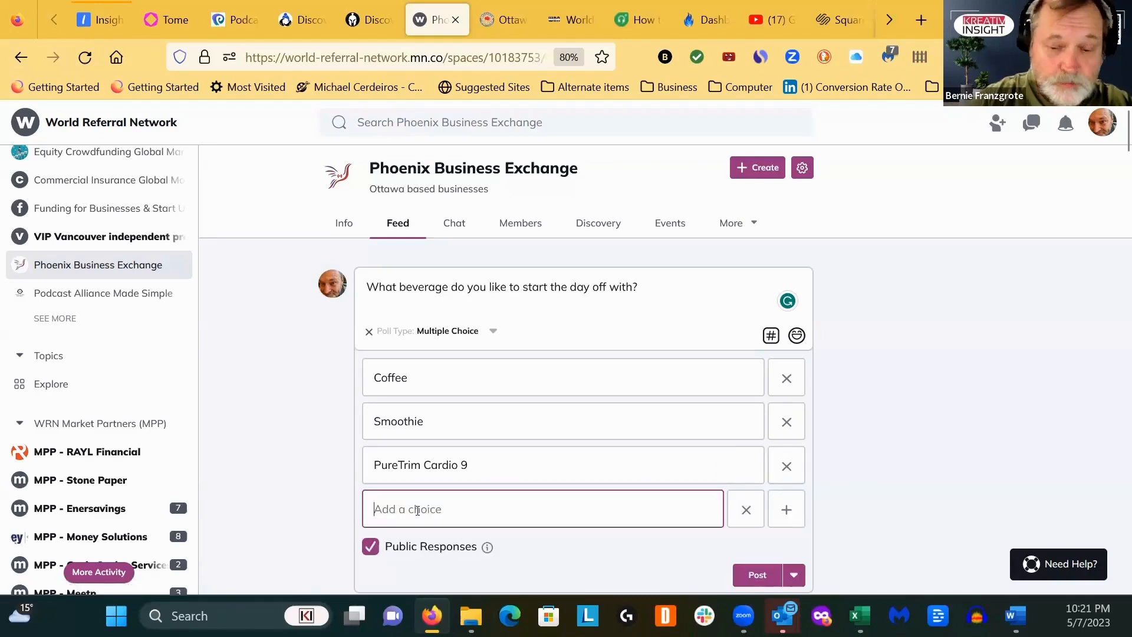
text(Water)
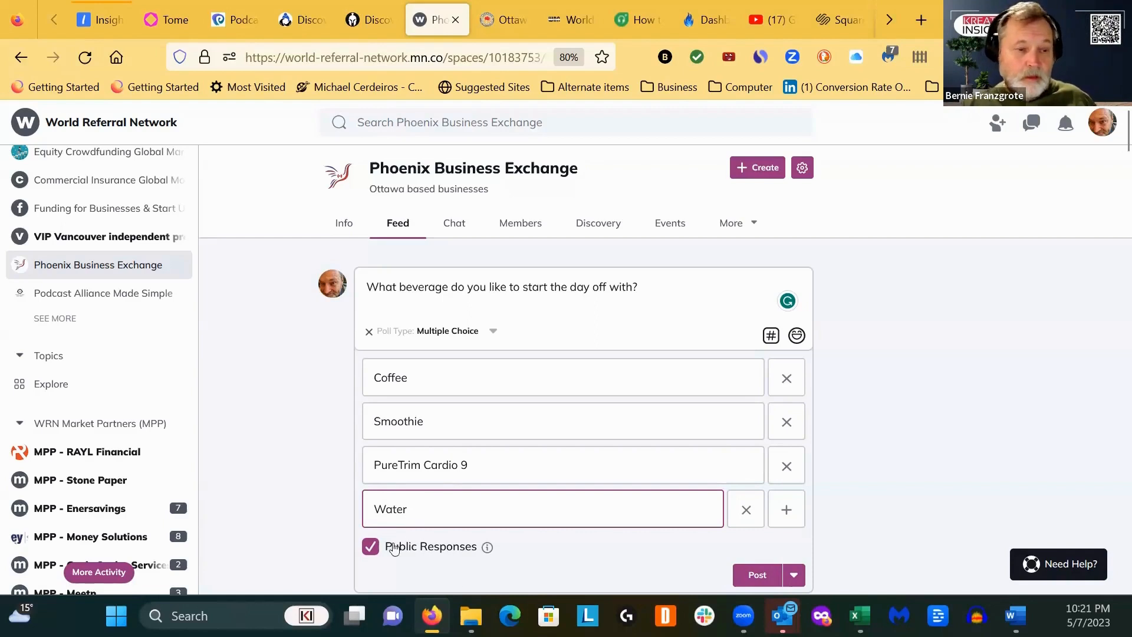
- Switch the beverage poll from immediate to scheduled posting and set its date to 05/08/2023
click(795, 579)
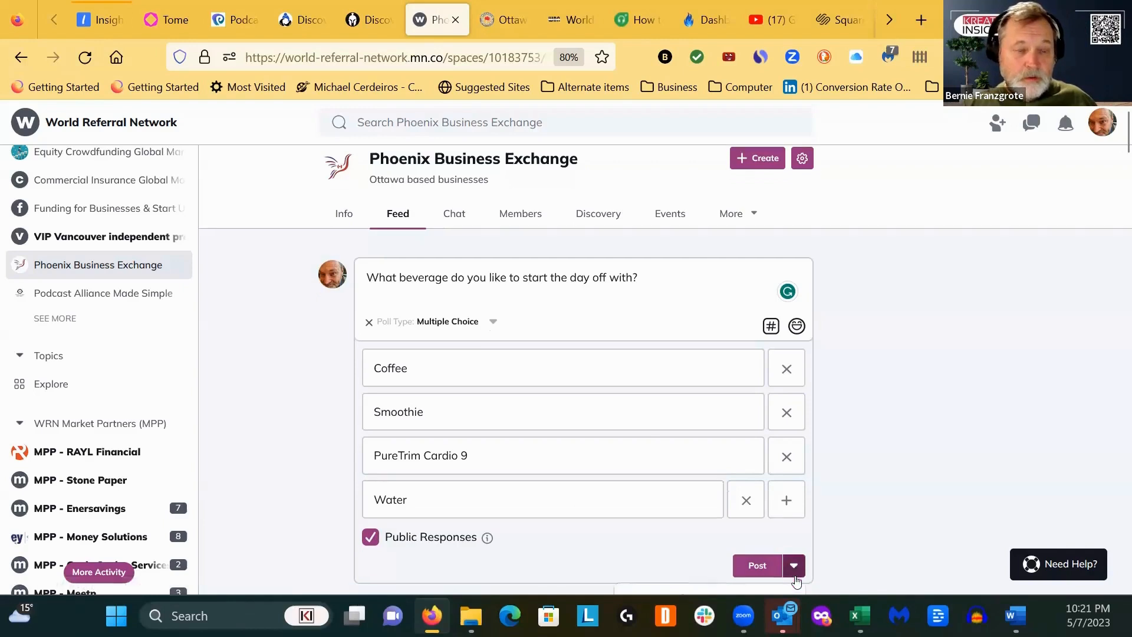
scroll(837, 513, down, 3)
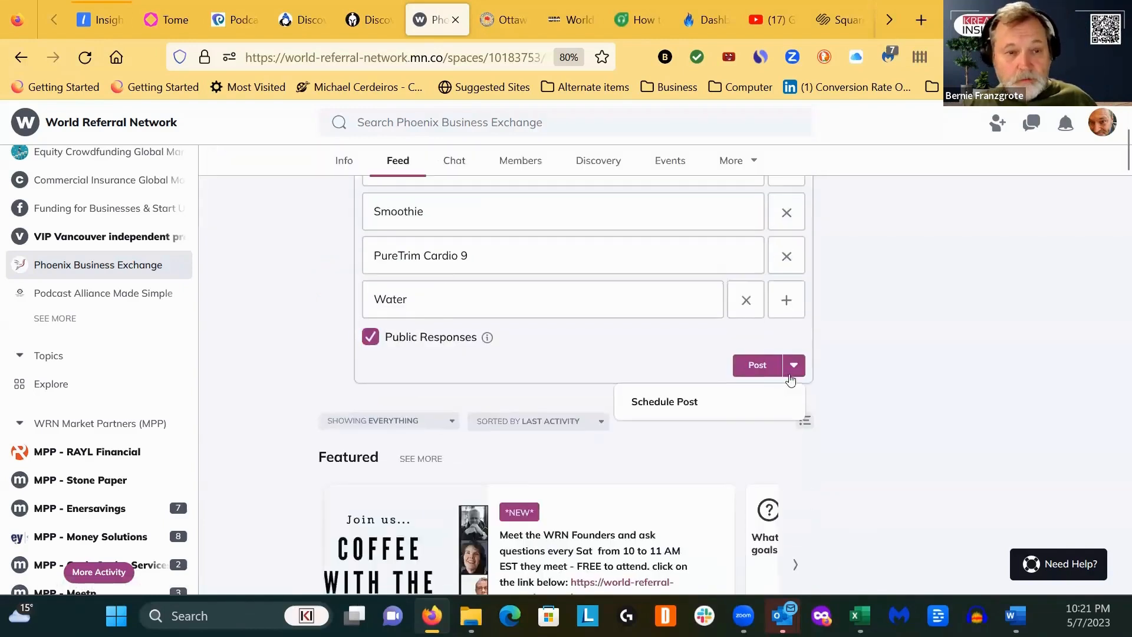
click(793, 366)
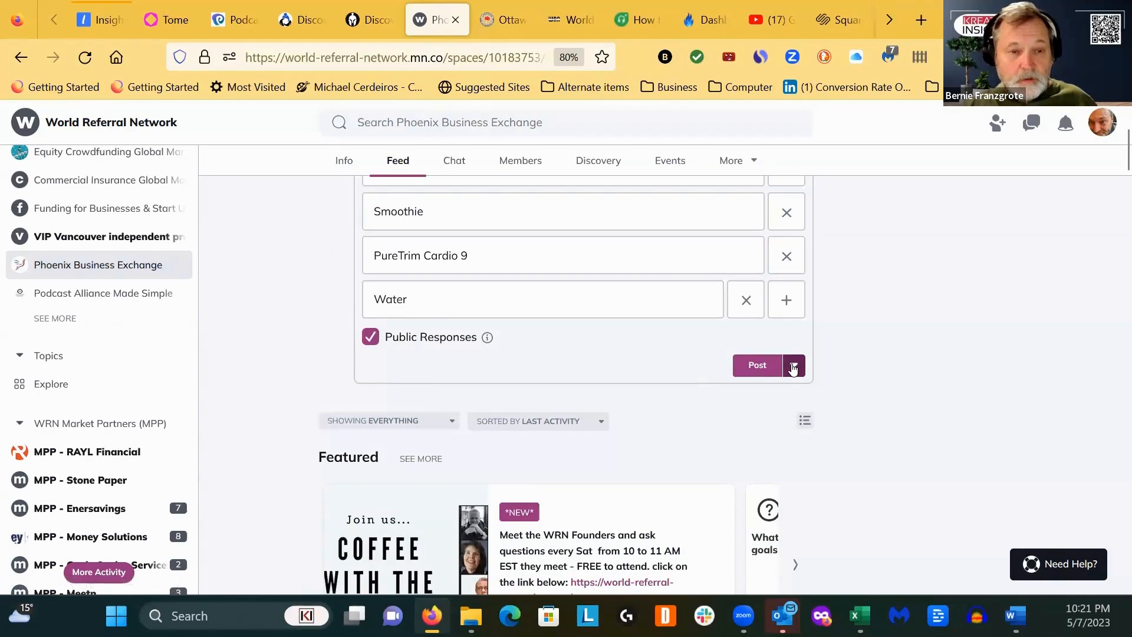
click(793, 366)
click(659, 404)
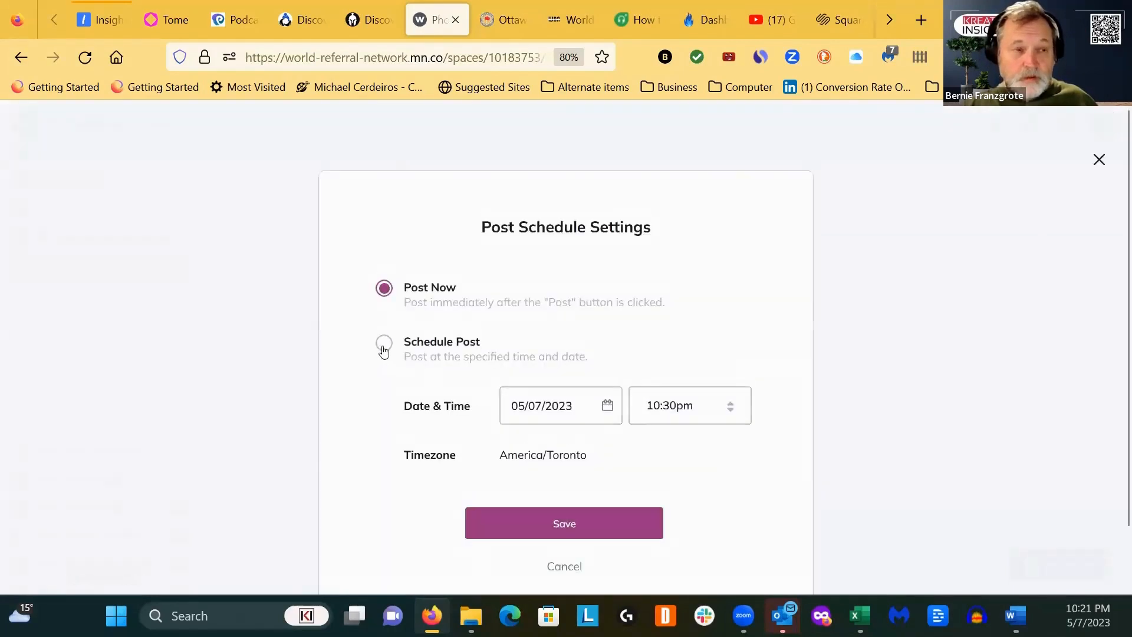
click(384, 350)
click(541, 406)
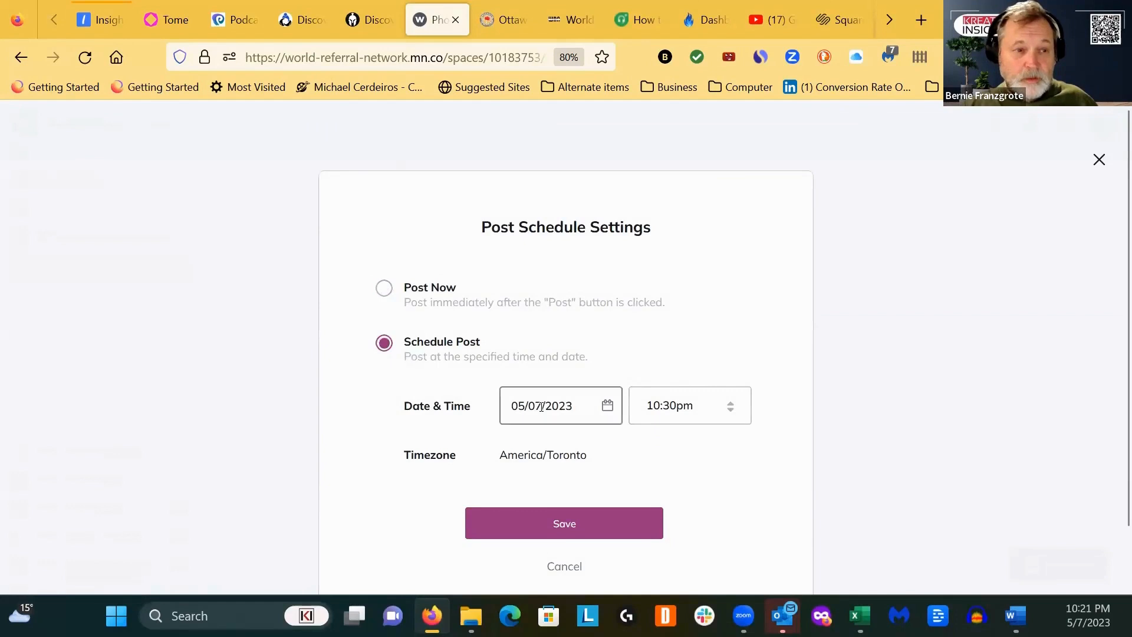
click(541, 407)
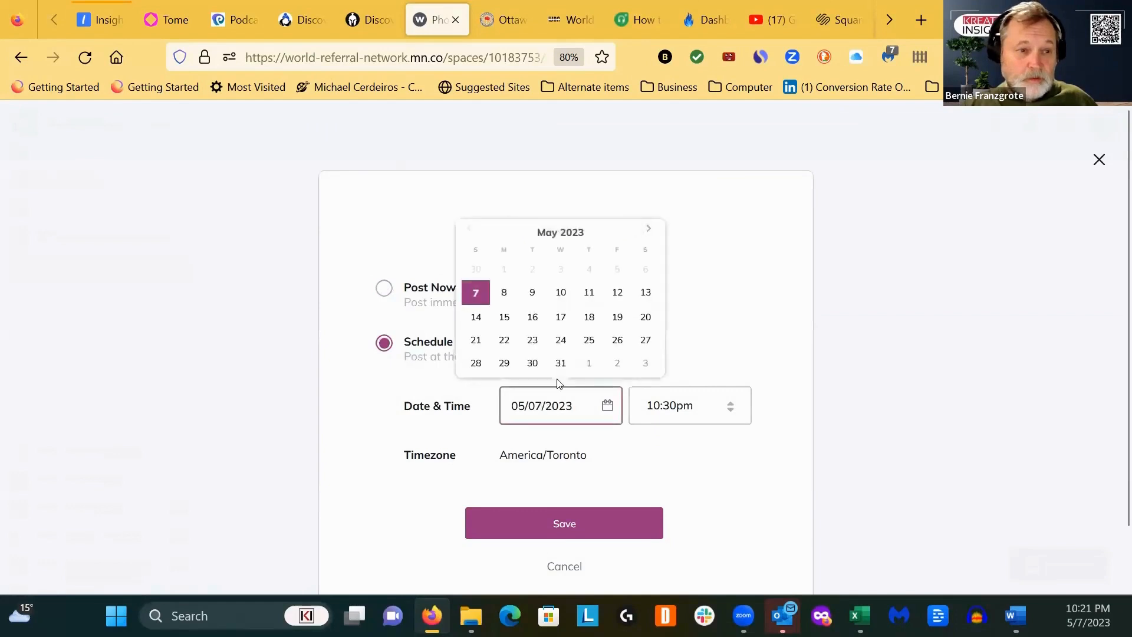
click(504, 293)
- Set the poll's scheduled posting time to 9:00am and save the schedule settings
click(678, 408)
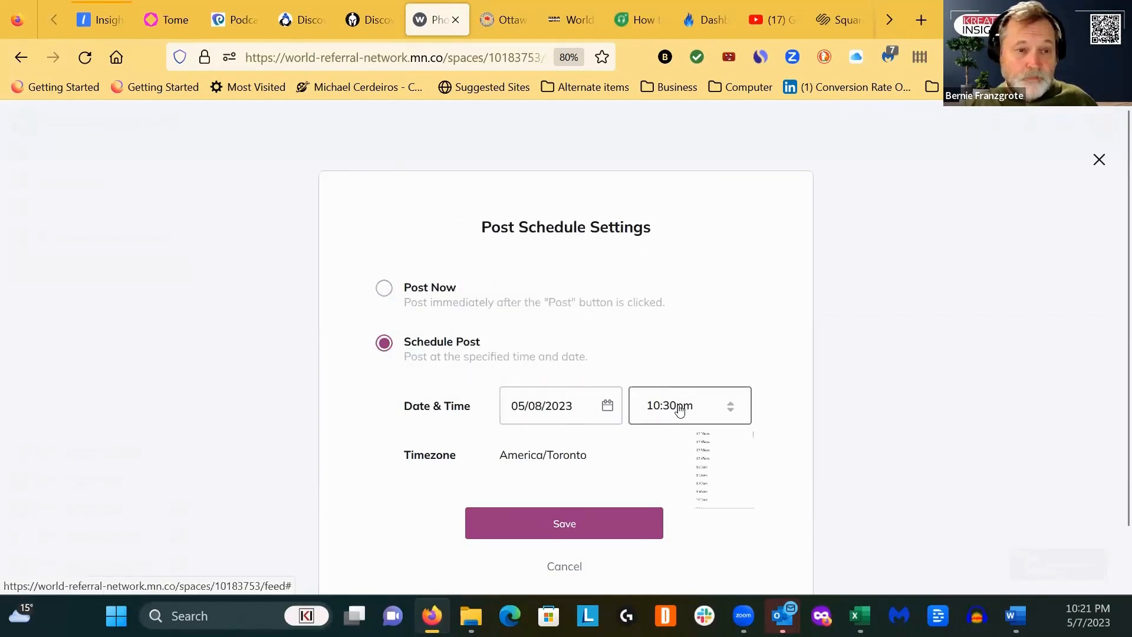
scroll(684, 454, up, 12)
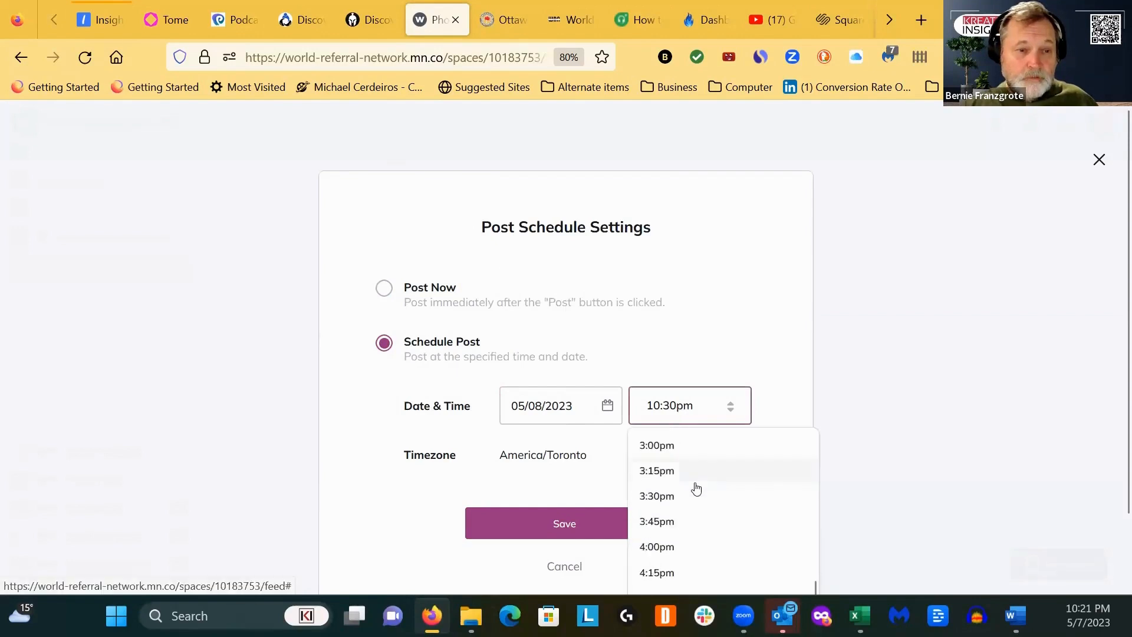
scroll(696, 489, up, 10)
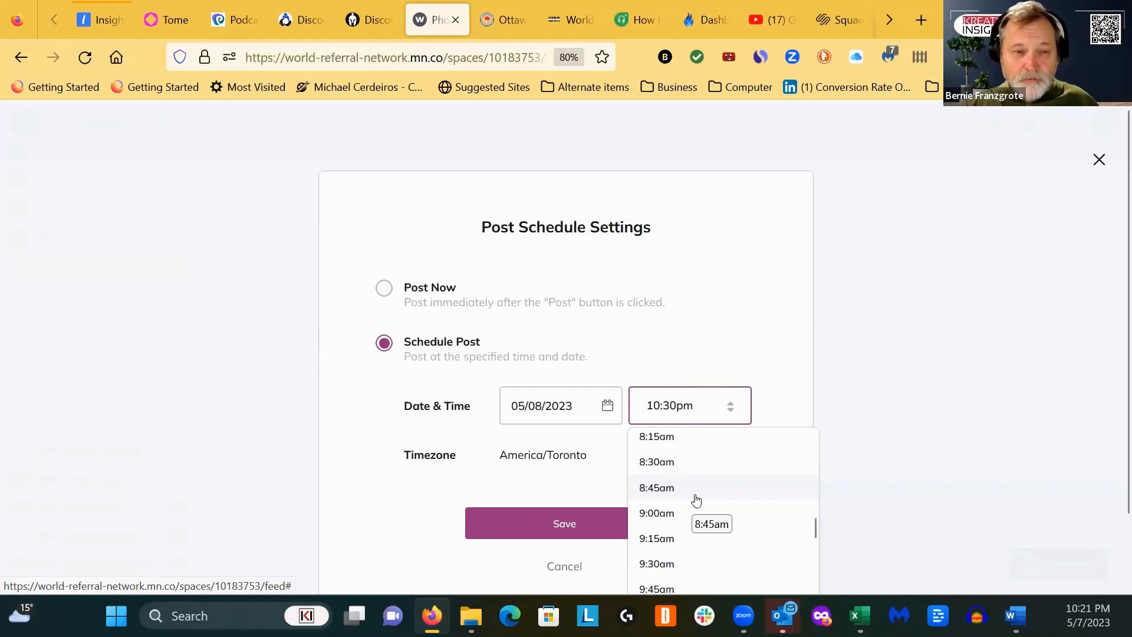
click(670, 520)
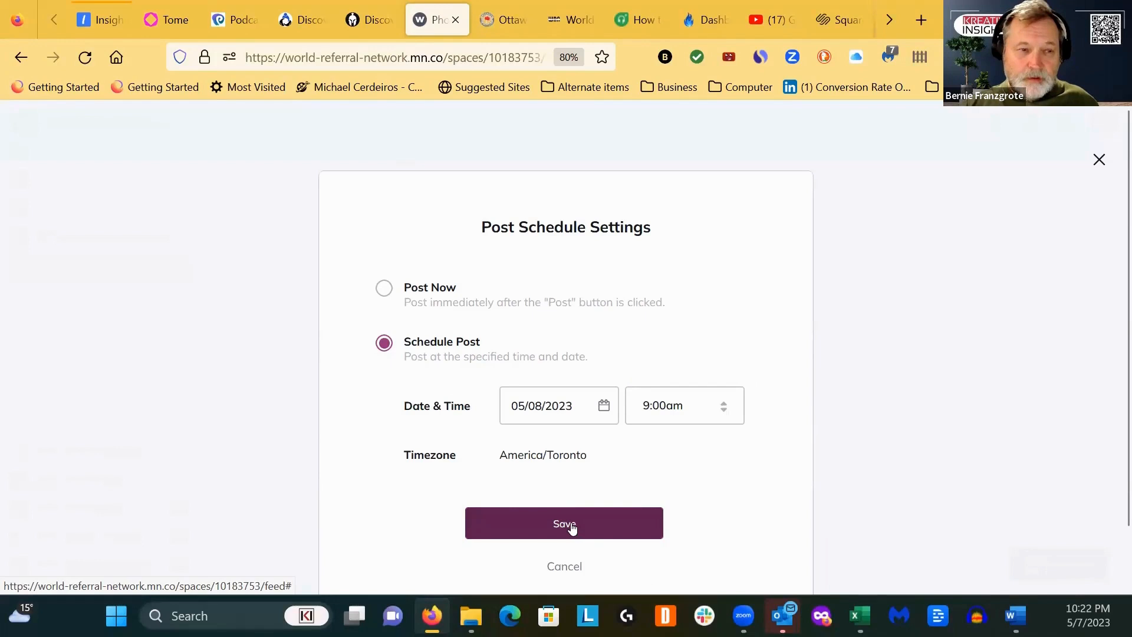
click(571, 525)
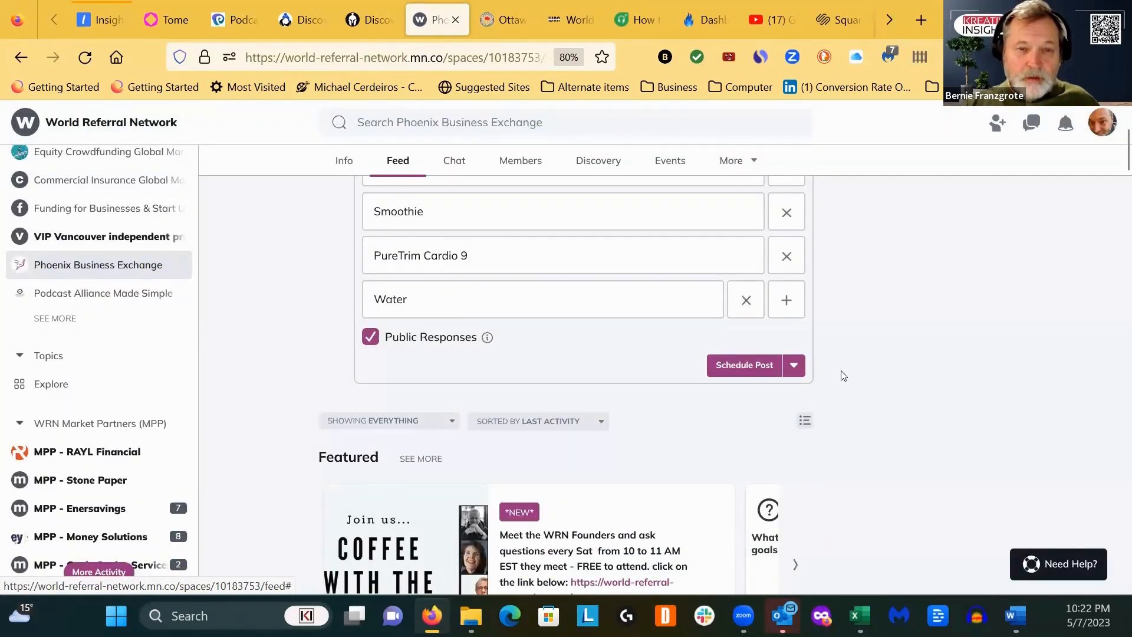
scroll(859, 391, up, 3)
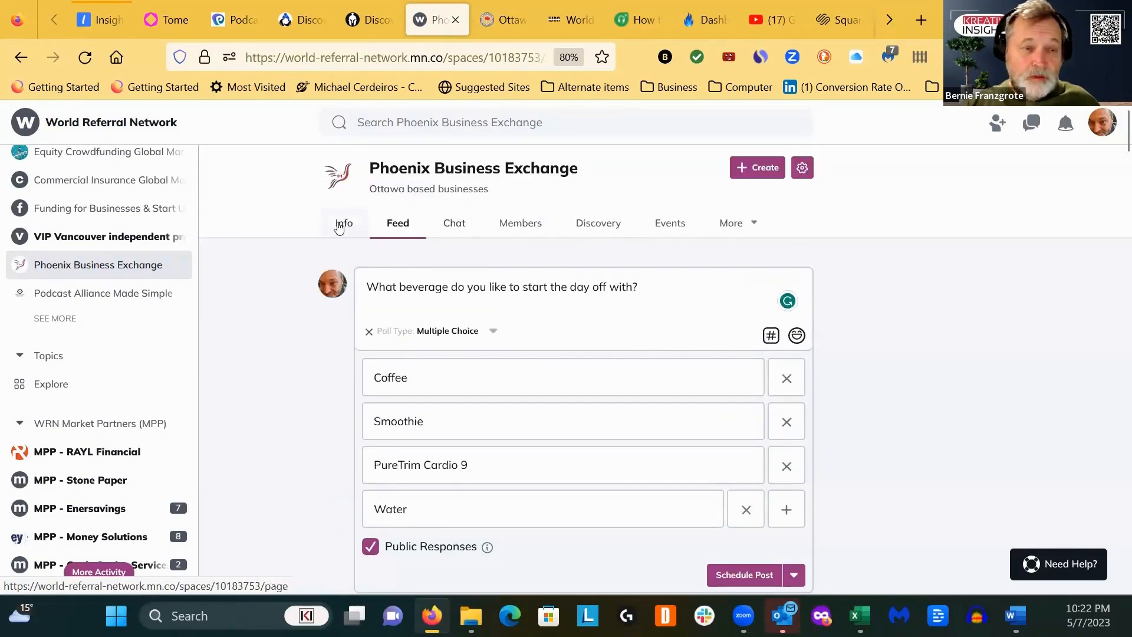
click(455, 228)
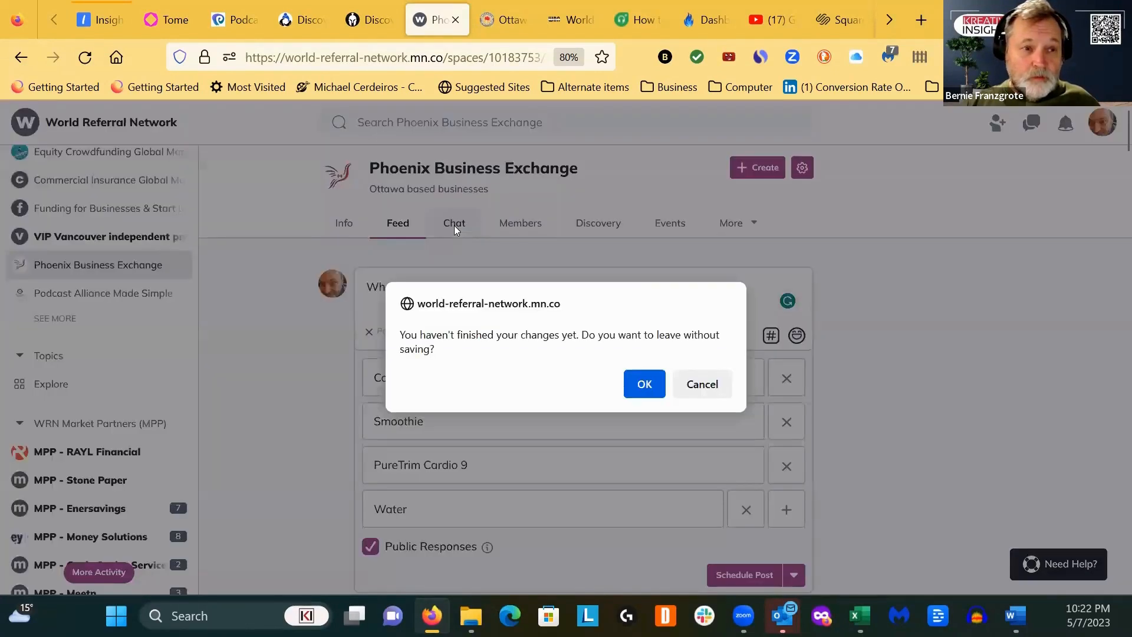
click(644, 383)
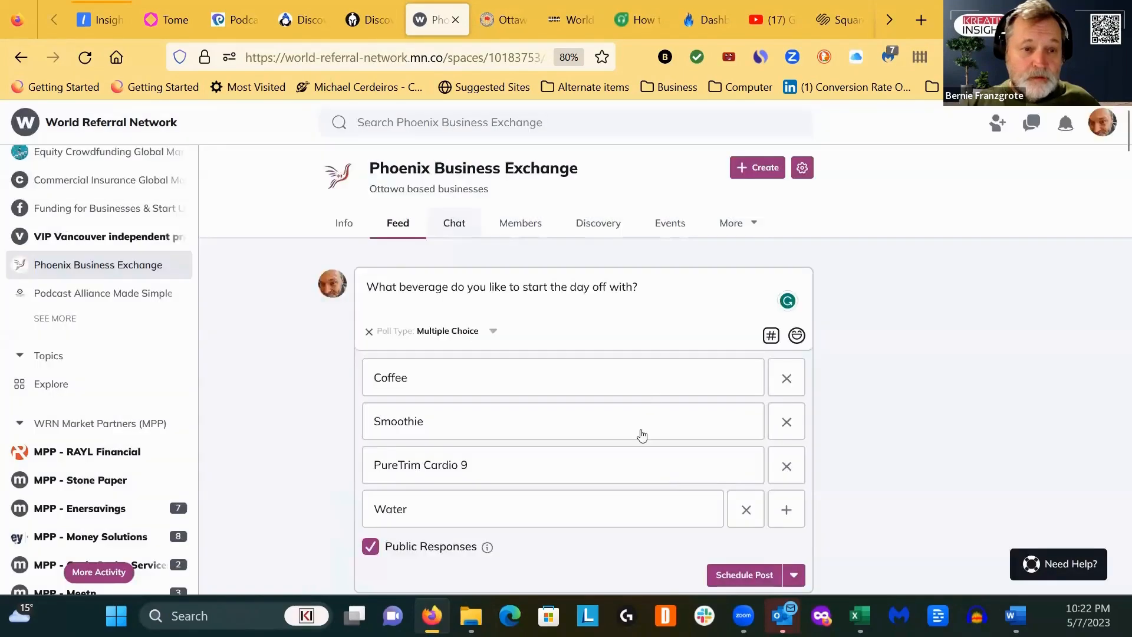
- Submit the scheduled beverage poll and choose to notify all members when it goes live
scroll(643, 491, down, 2)
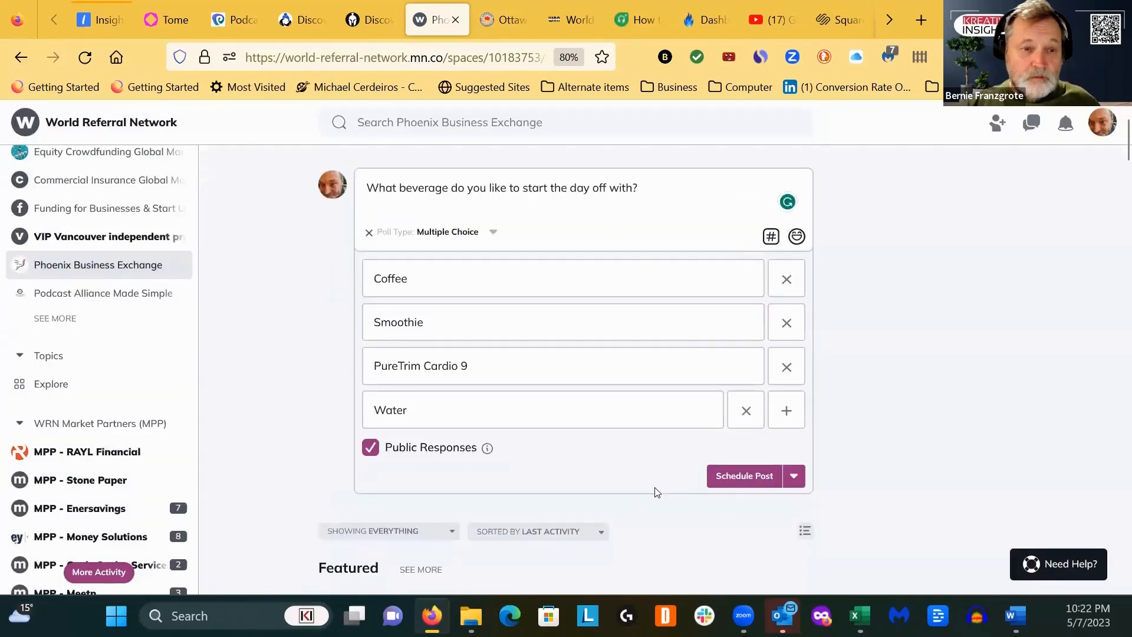
click(711, 482)
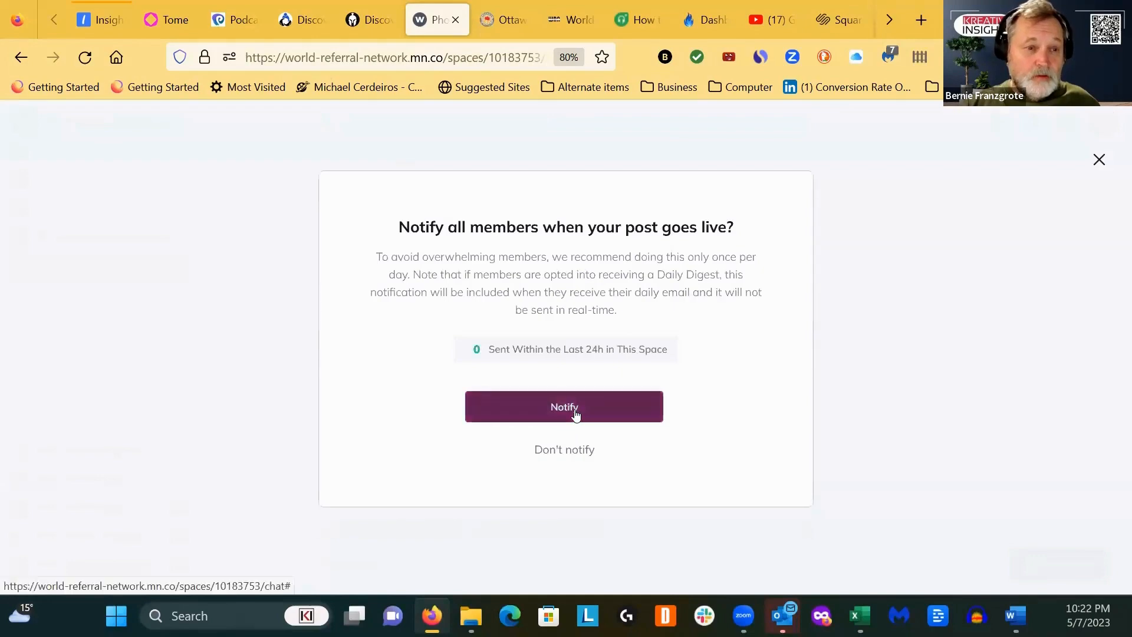
click(576, 412)
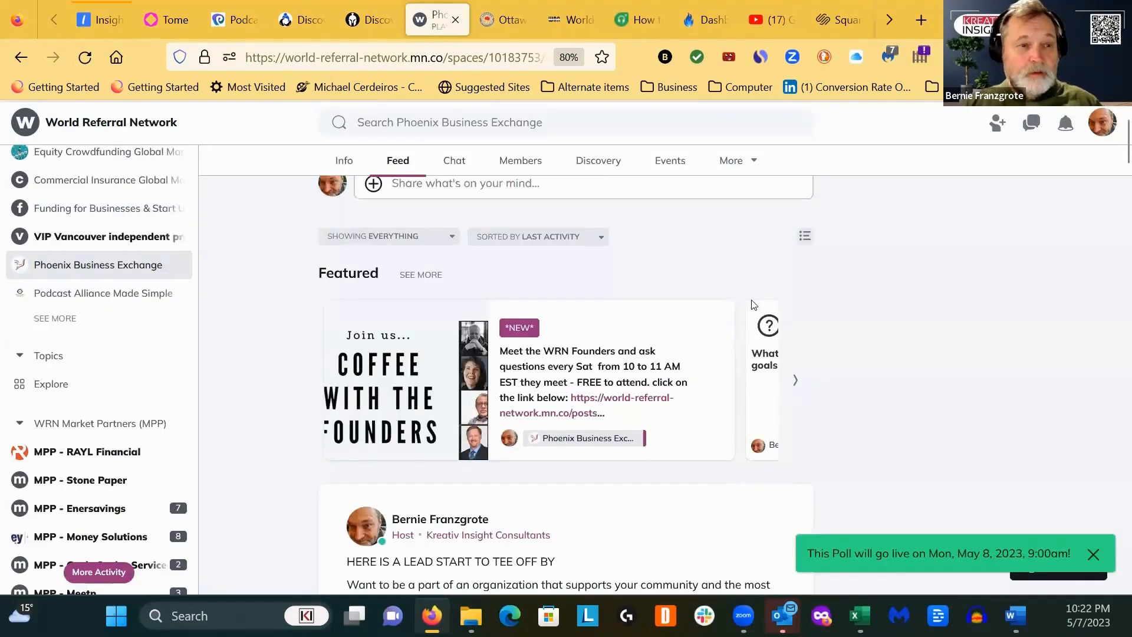
- Open the chat of the Phoenix Business Exchange space
click(454, 161)
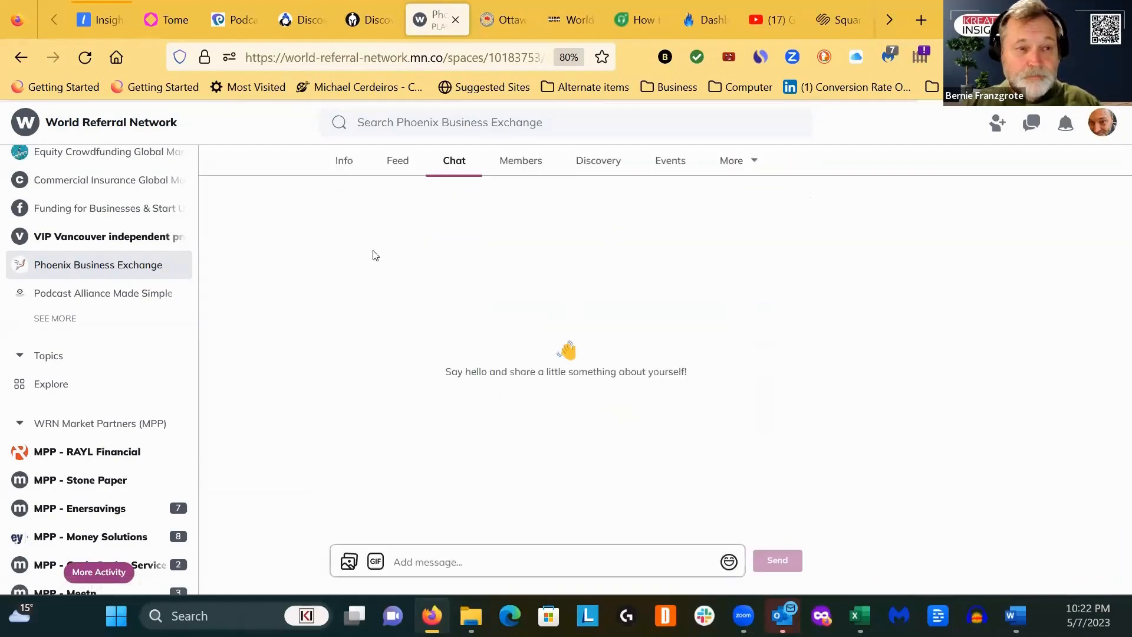